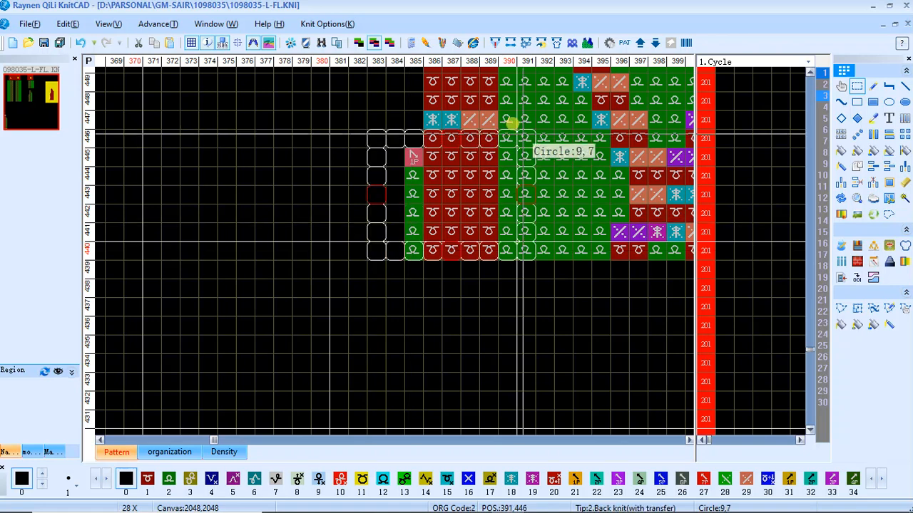
# Copy the 84 by 174 cabled piece whose lowest row is 440 onto the garment shape directly above the rib, starting at row 50
pyautogui.scroll(4, 382, 112)
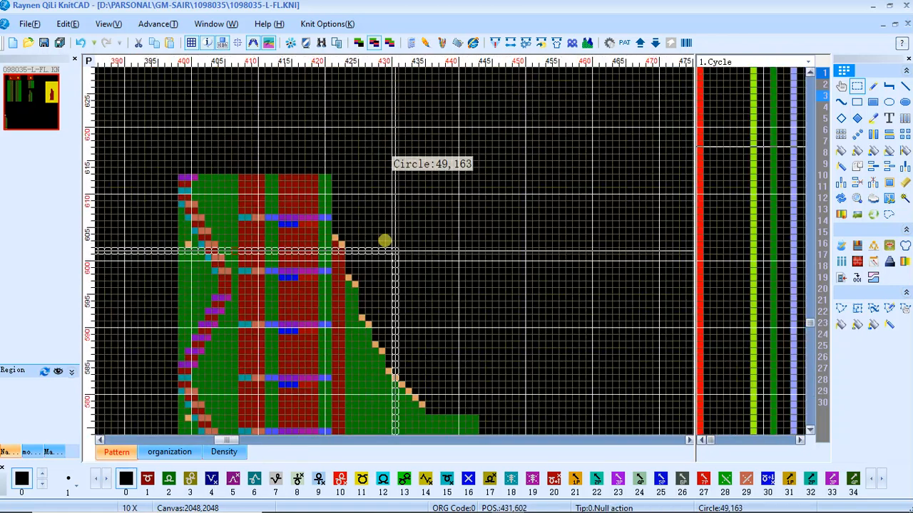
pyautogui.scroll(2, 383, 240)
pyautogui.scroll(-2, 384, 241)
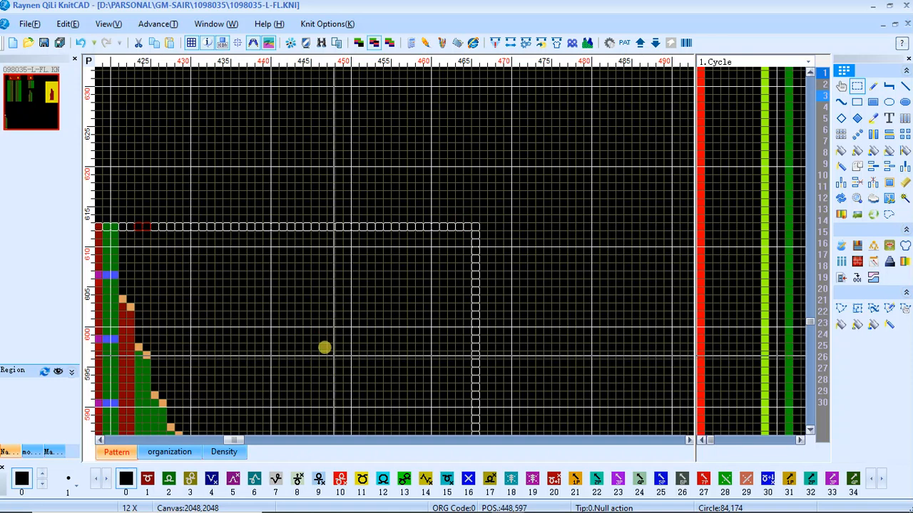
pyautogui.scroll(-4, 323, 345)
pyautogui.scroll(3, 353, 318)
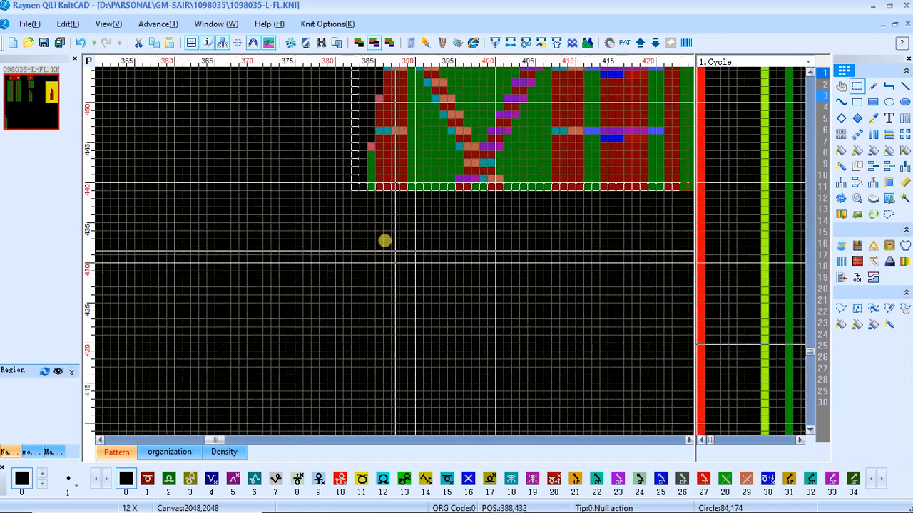
pyautogui.scroll(1, 384, 240)
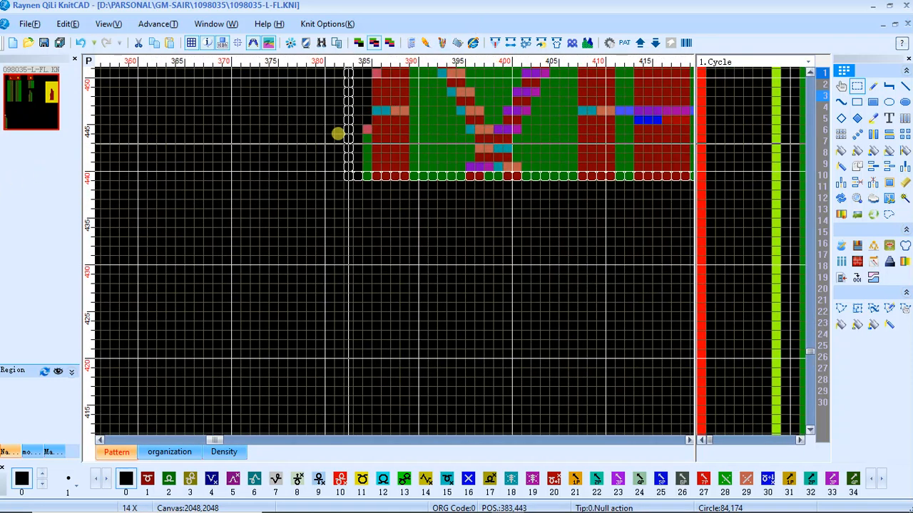
pyautogui.scroll(-5, 385, 157)
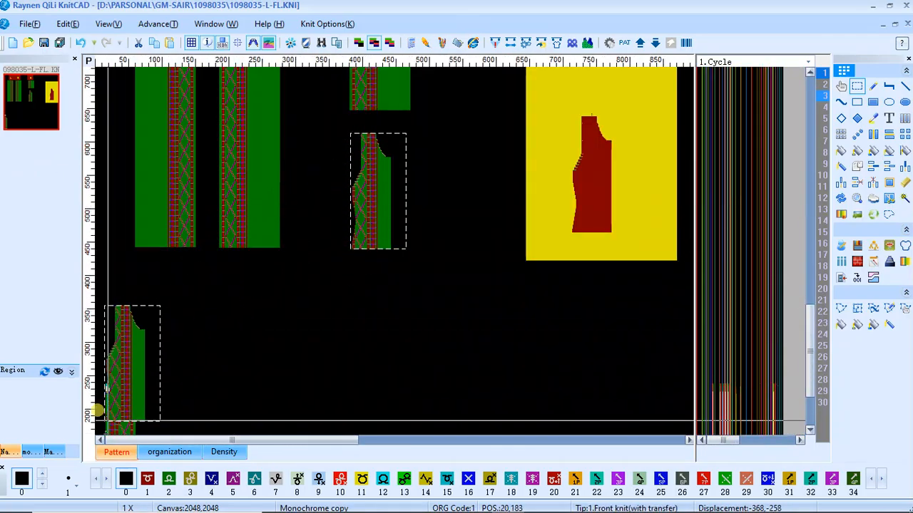
pyautogui.scroll(4, 87, 421)
pyautogui.scroll(-4, 80, 409)
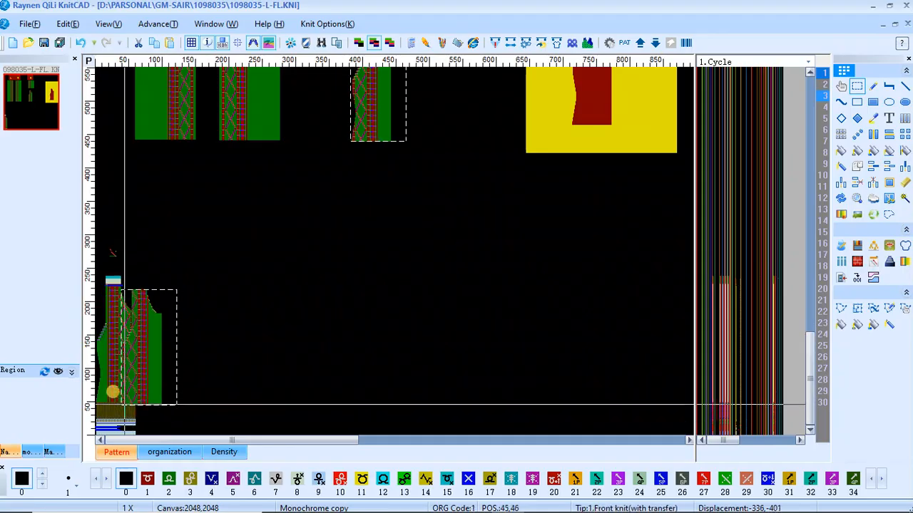
pyautogui.scroll(5, 107, 385)
pyautogui.scroll(4, 289, 241)
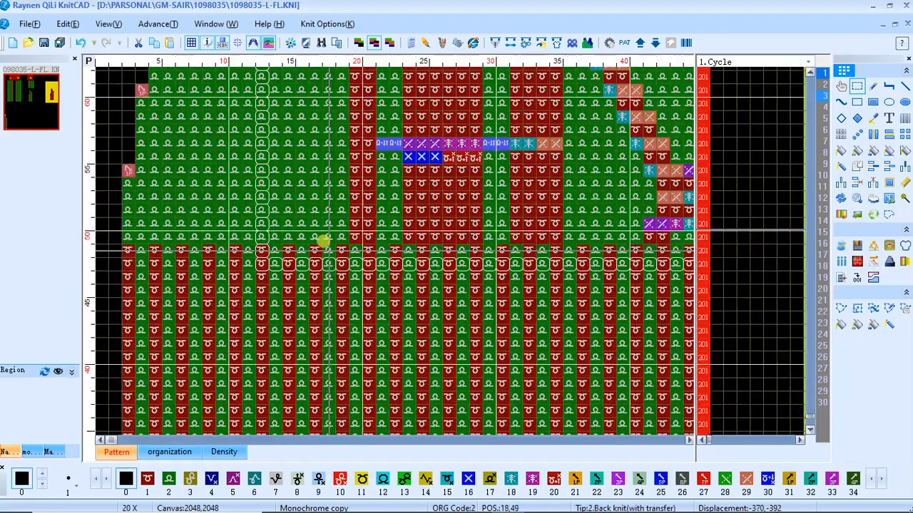
pyautogui.scroll(2, 175, 188)
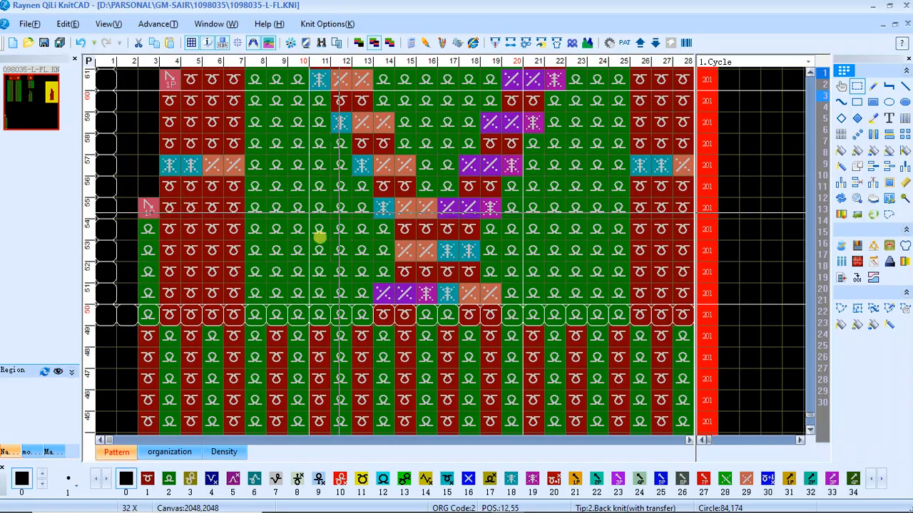
# Examine the copied panel from its top edge down to the neckline shaping around row 188
pyautogui.scroll(-5, 197, 240)
pyautogui.scroll(4, 123, 141)
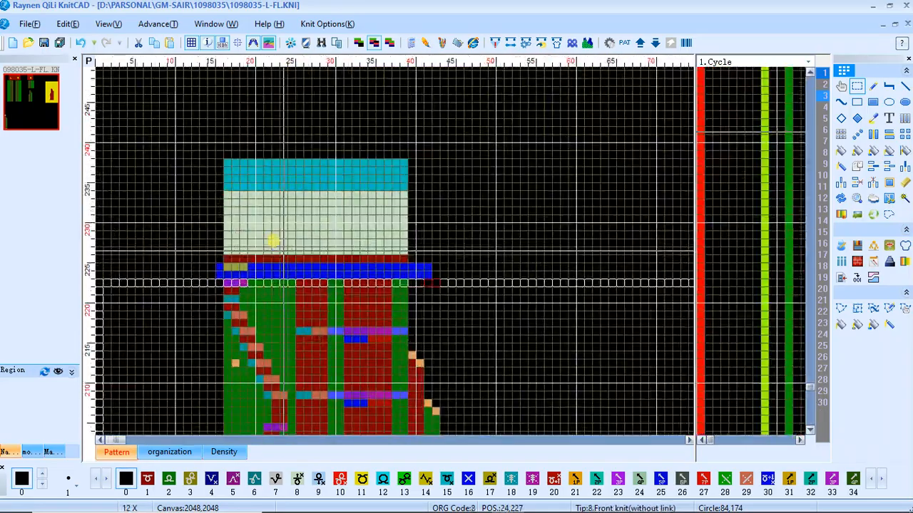
pyautogui.scroll(-3, 356, 229)
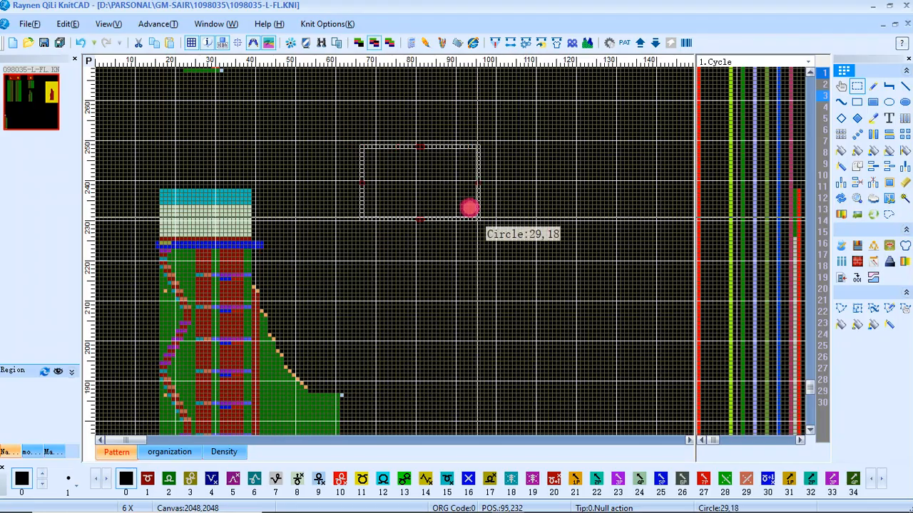
pyautogui.scroll(3, 375, 330)
pyautogui.scroll(-4, 145, 283)
pyautogui.scroll(3, 385, 241)
pyautogui.scroll(4, 385, 241)
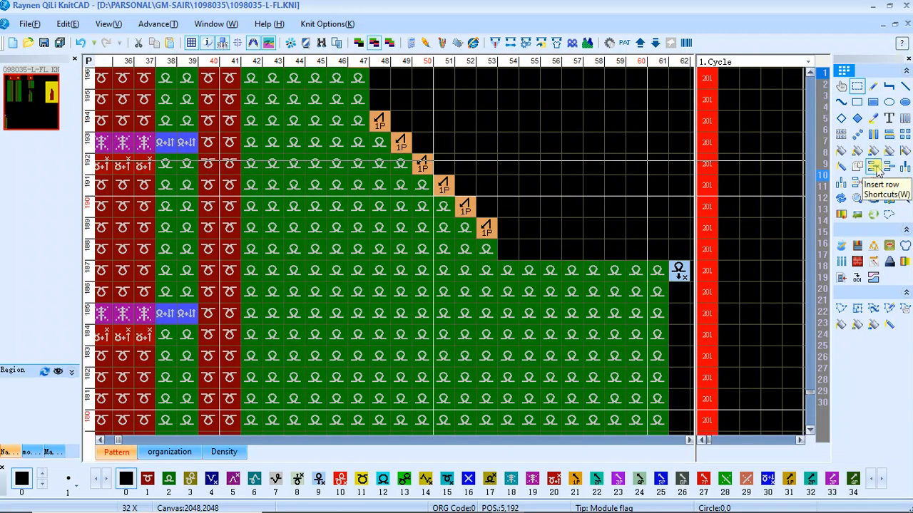
# Try inserting rows at row 188 with the Insert row tool, and undo the insertion
pyautogui.click(876, 166)
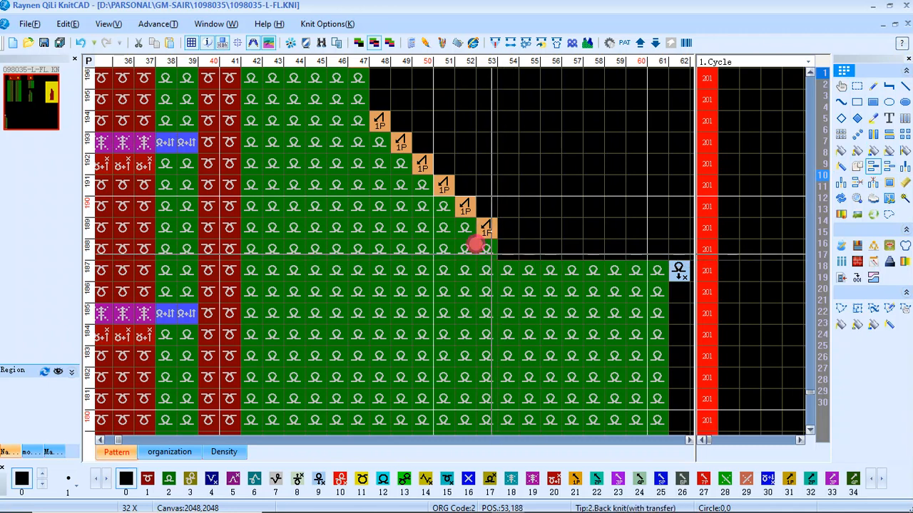
pyautogui.click(475, 244)
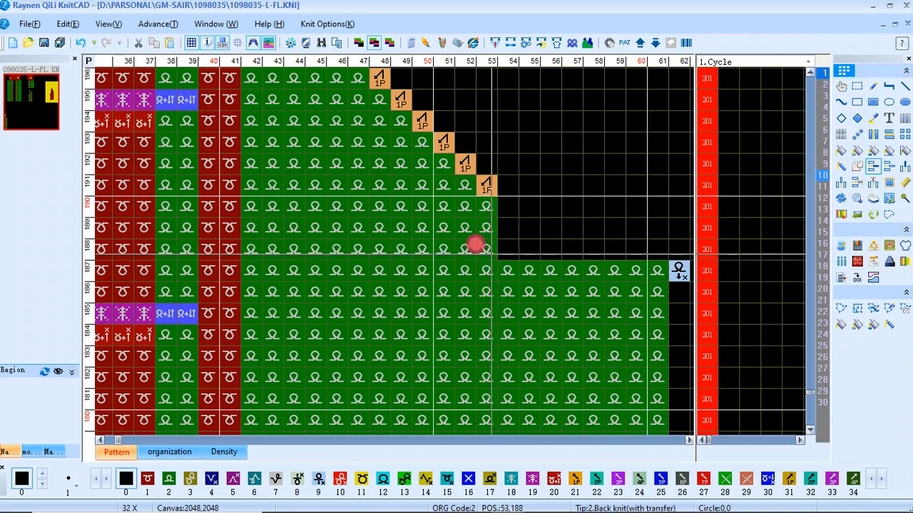
pyautogui.click(79, 44)
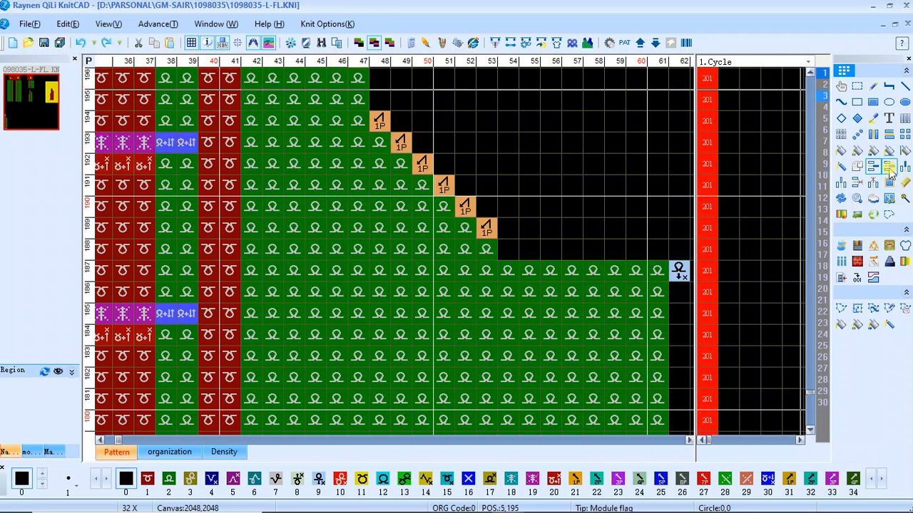
# Insert ten blank rows directly above row 187, at the base of the neckline shaping
pyautogui.click(469, 245)
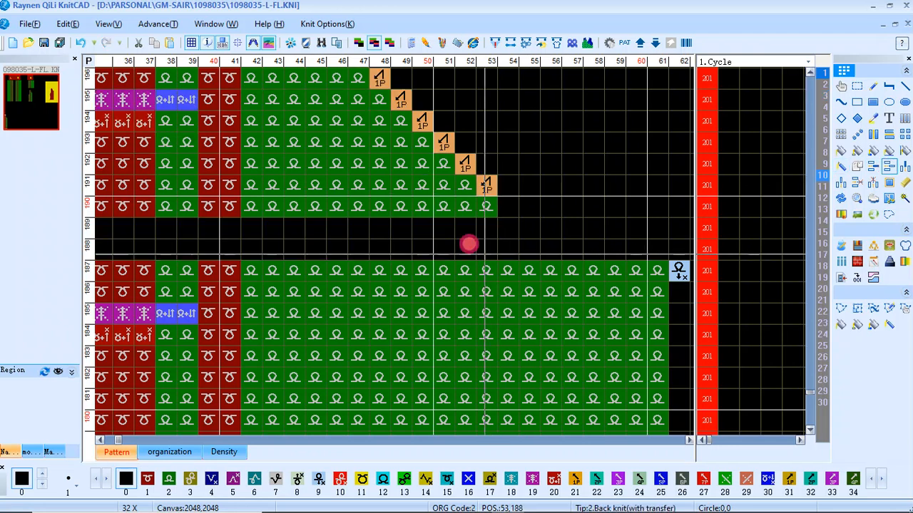
pyautogui.click(468, 245)
pyautogui.click(468, 245)
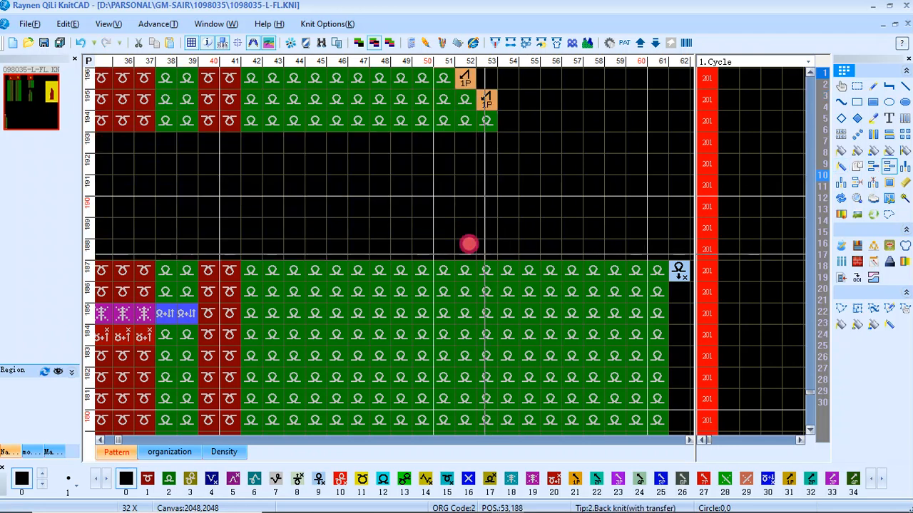
pyautogui.click(469, 244)
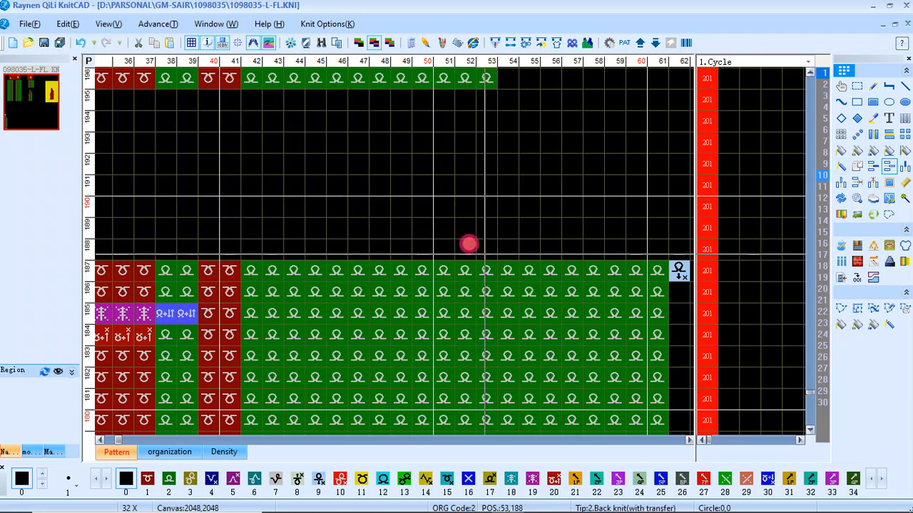
pyautogui.click(469, 244)
# Copy the 10 by 11 stepped bind-off module from around row 278 onto the neckline edge at row 187, columns 53 to 62
pyautogui.scroll(-3, 378, 240)
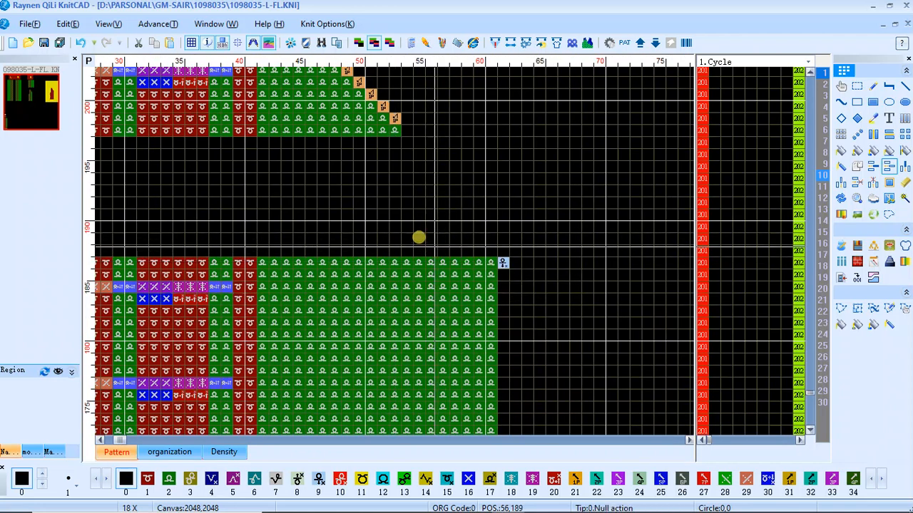
pyautogui.scroll(-4, 409, 230)
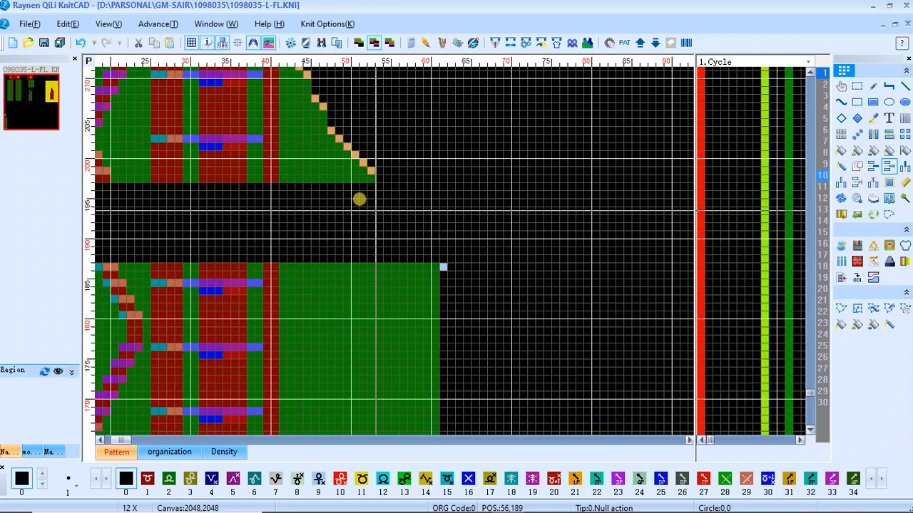
pyautogui.scroll(-5, 281, 241)
pyautogui.scroll(6, 118, 243)
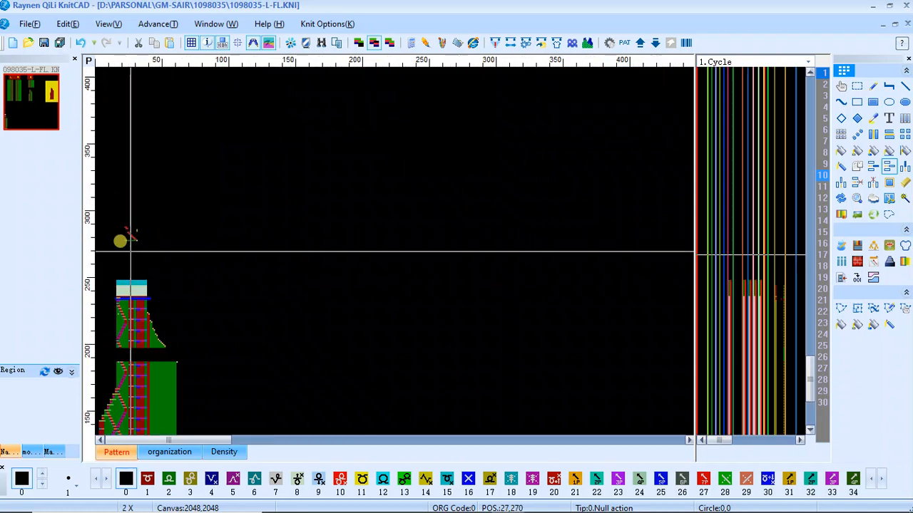
pyautogui.scroll(2, 274, 145)
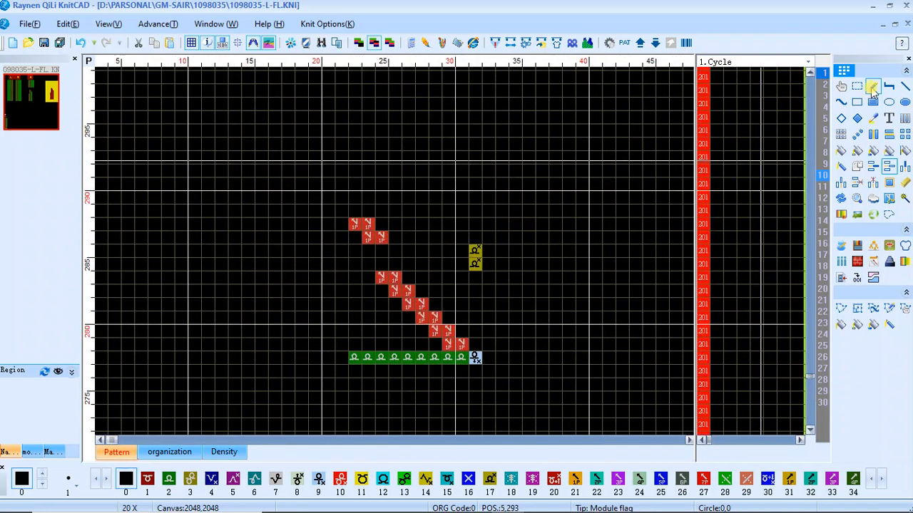
pyautogui.click(856, 86)
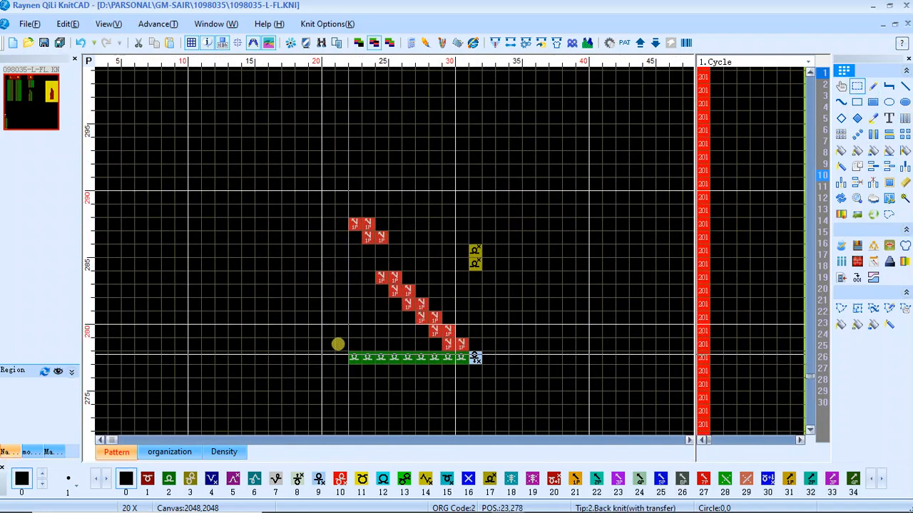
pyautogui.moveTo(340, 345); pyautogui.dragTo(463, 225)
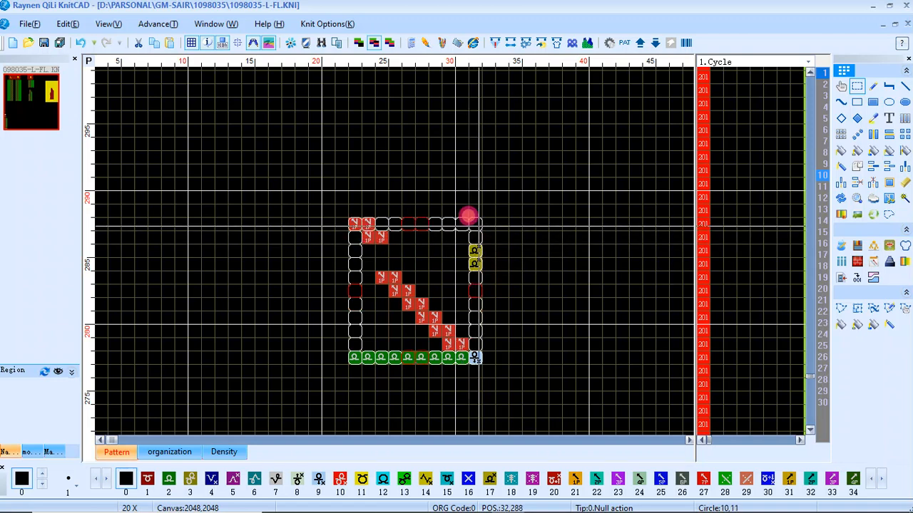
pyautogui.click(414, 347)
pyautogui.scroll(-8, 242, 239)
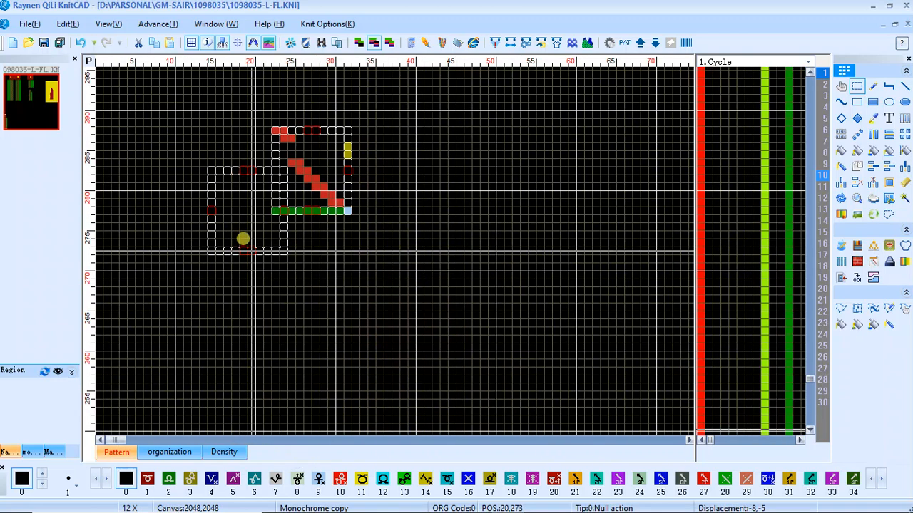
pyautogui.scroll(8, 251, 238)
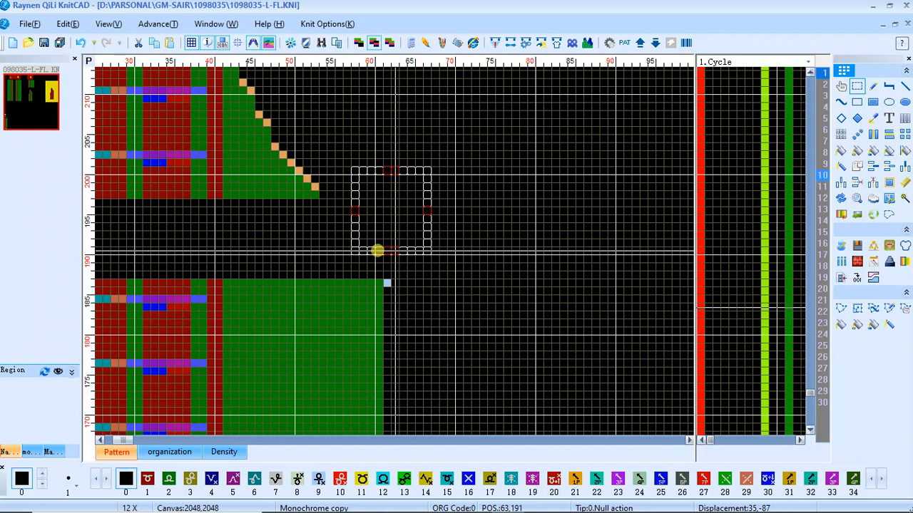
pyautogui.scroll(3, 379, 242)
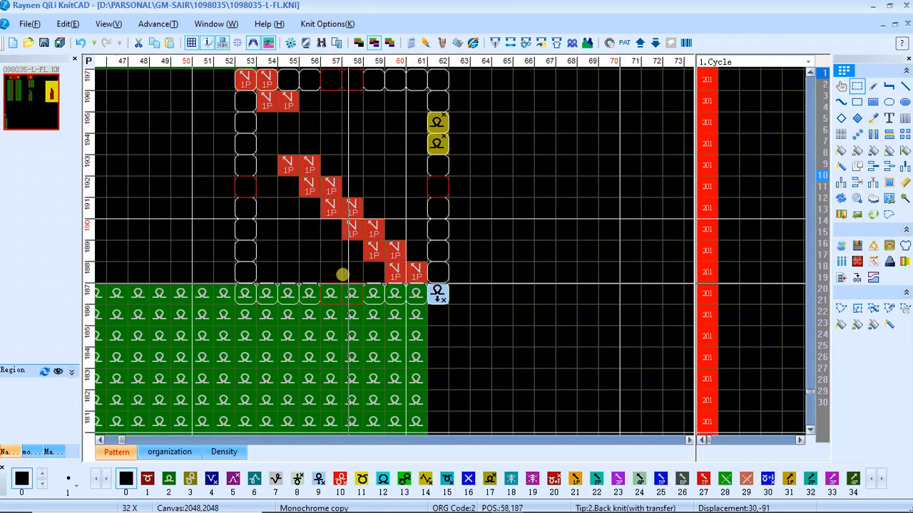
pyautogui.click(342, 274)
pyautogui.scroll(-7, 378, 240)
pyautogui.moveTo(342, 124); pyautogui.dragTo(415, 200)
pyautogui.rightClick(350, 188)
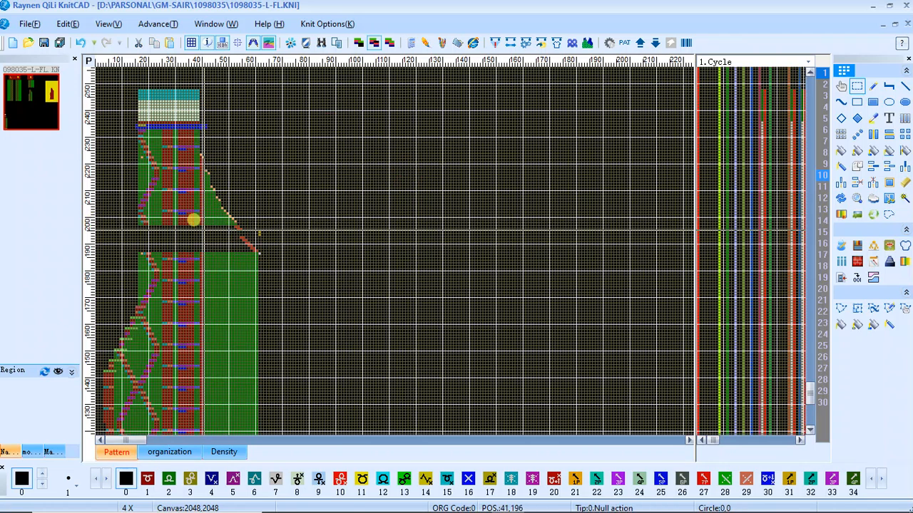
# Fill the Density function line with 12 for the inserted rows 188 to 197
pyautogui.scroll(3, 194, 218)
pyautogui.scroll(1, 379, 240)
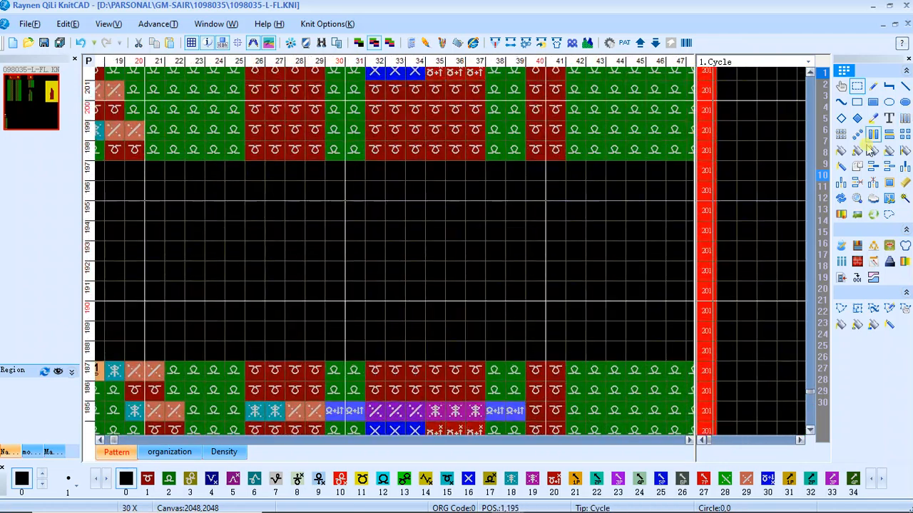
pyautogui.click(829, 142)
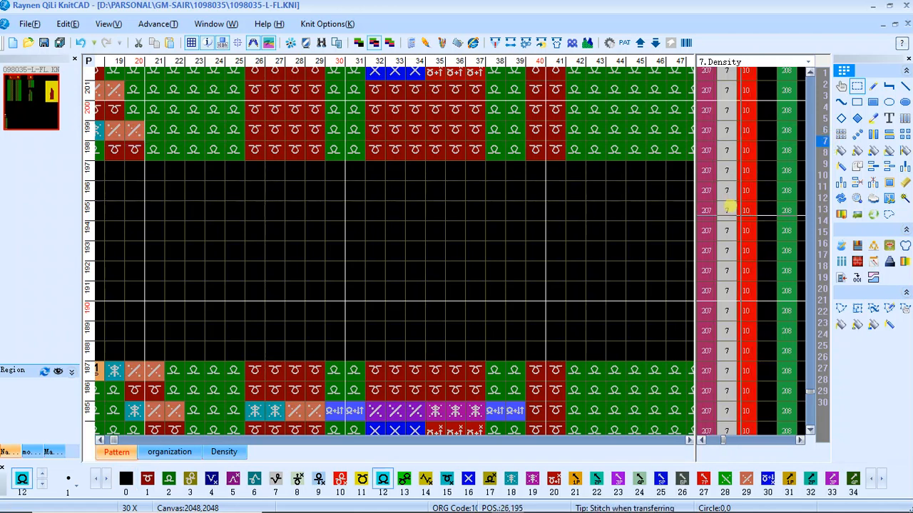
pyautogui.click(872, 102)
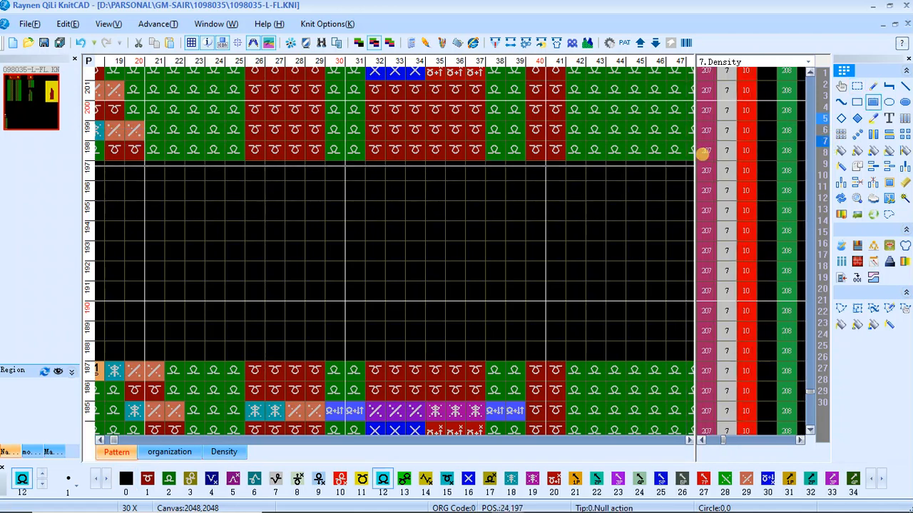
pyautogui.moveTo(712, 170); pyautogui.dragTo(715, 332)
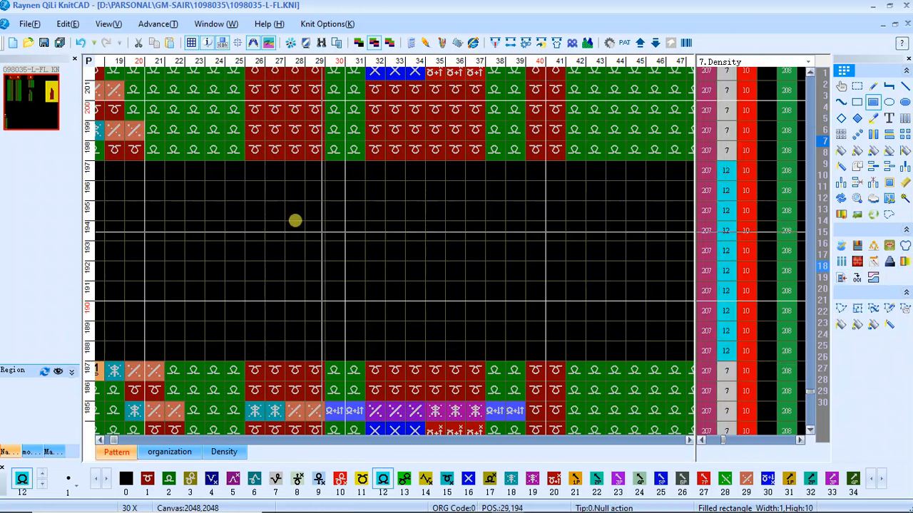
# Compile the pattern 1098035-L-FL for the Raynen(System default) machine model
pyautogui.scroll(-6, 295, 221)
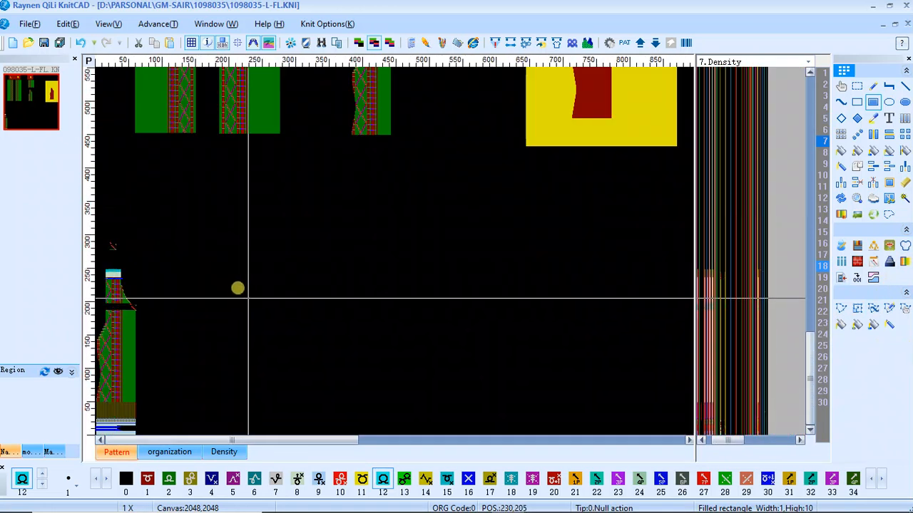
pyautogui.press('F9')
pyautogui.click(424, 140)
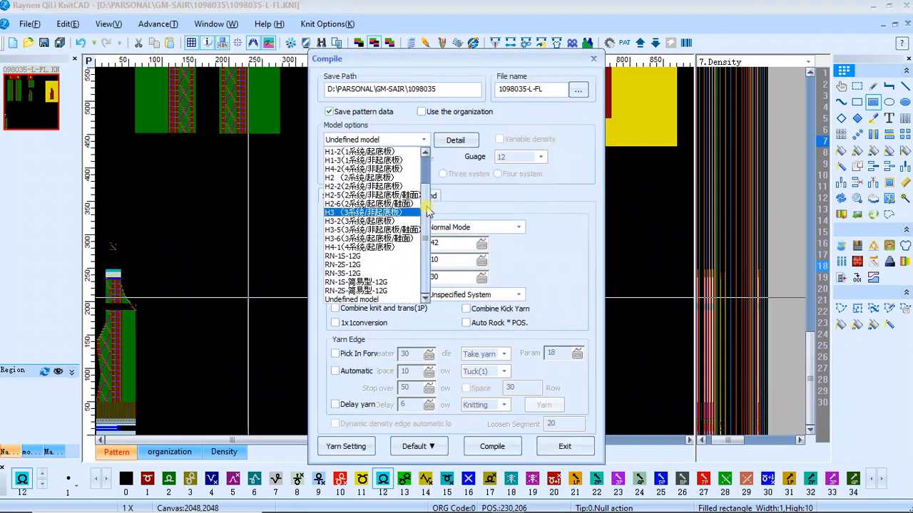
pyautogui.scroll(1, 428, 210)
pyautogui.click(363, 151)
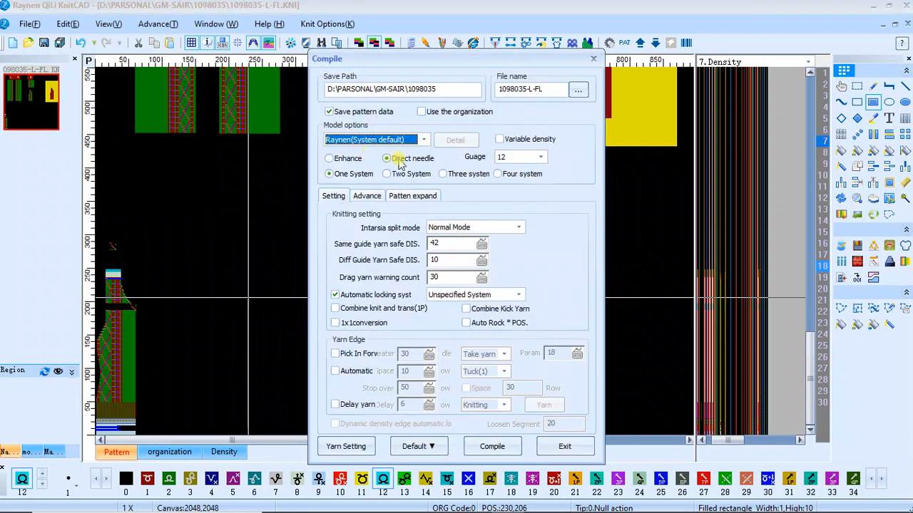
pyautogui.press('Return')
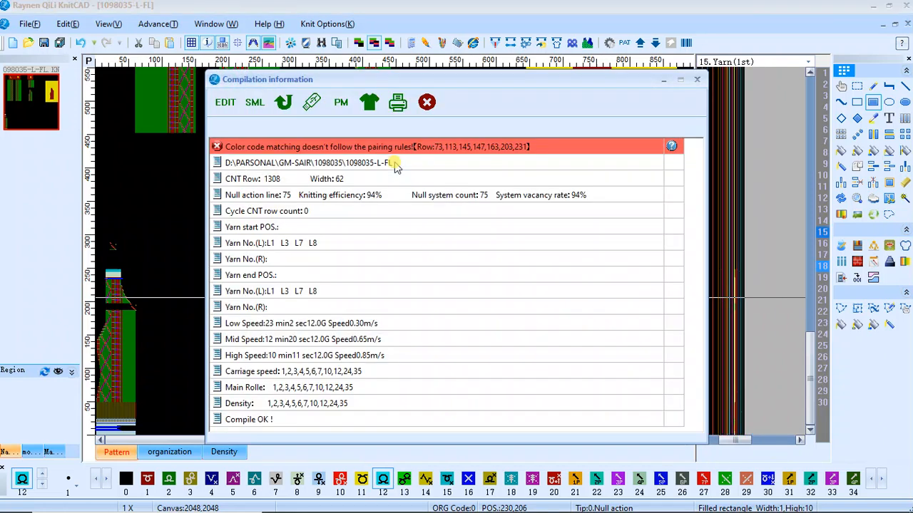
# Use Flat copy to replace the stray cable stitch in row 73, column 7, at the shaped edge with front knit
pyautogui.click(349, 148)
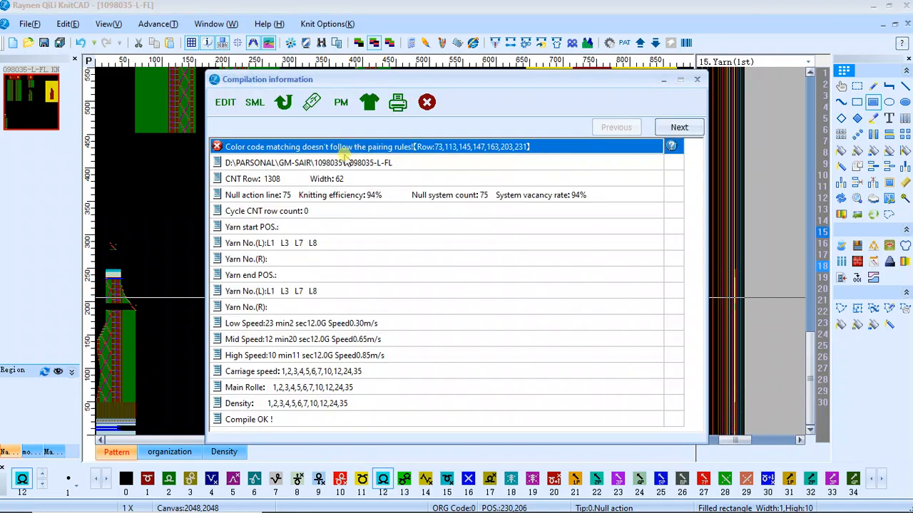
pyautogui.click(427, 105)
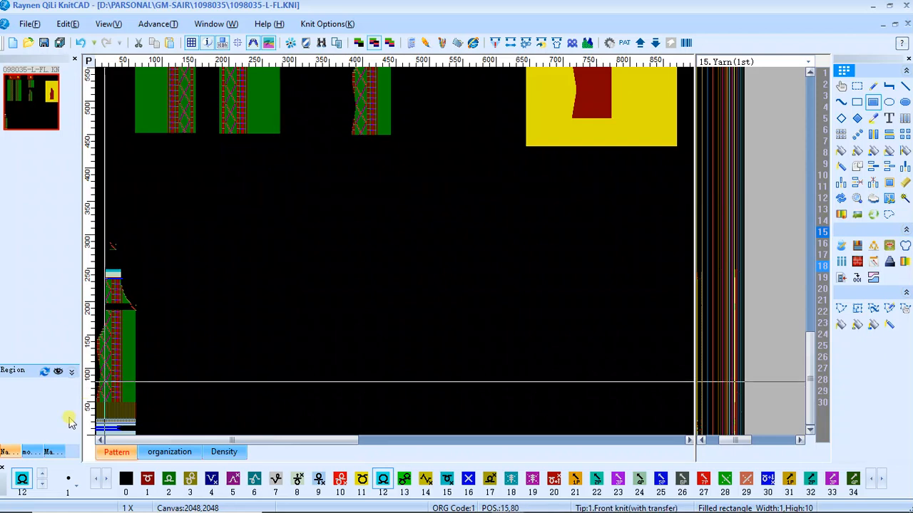
pyautogui.scroll(3, 112, 368)
pyautogui.scroll(2, 105, 268)
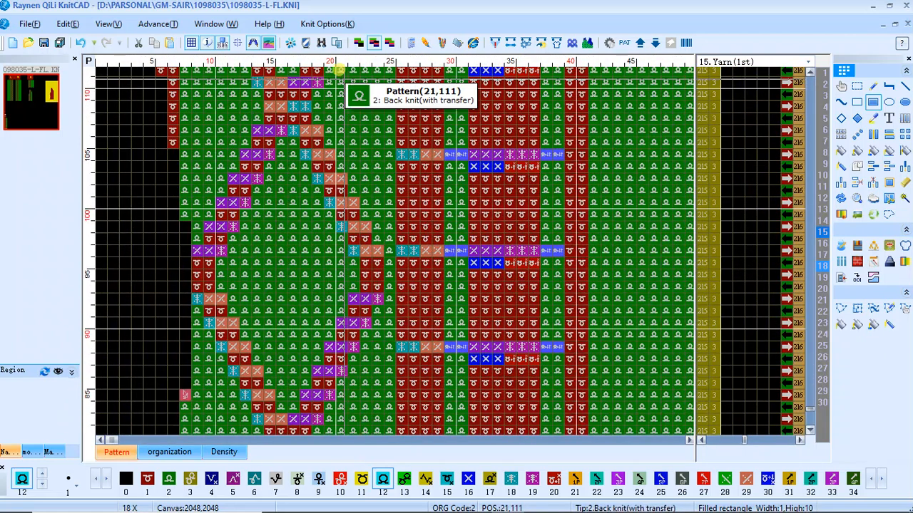
pyautogui.scroll(-3, 147, 240)
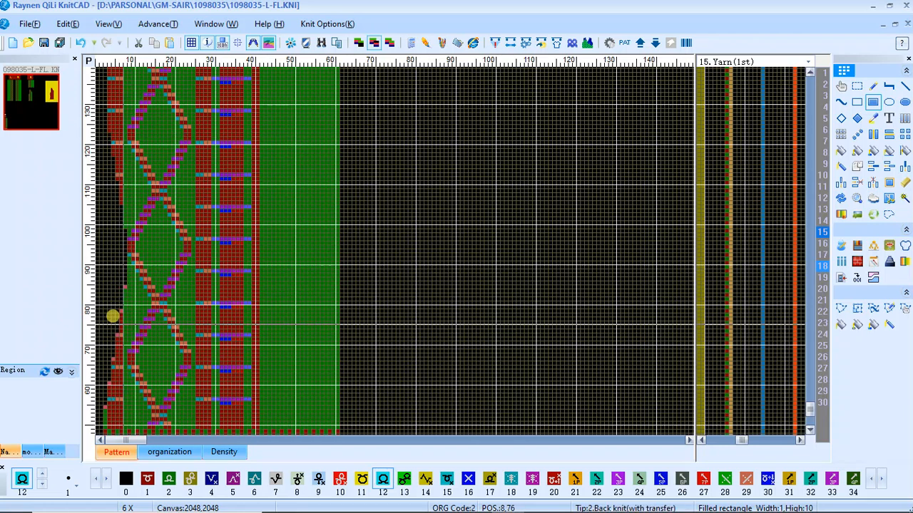
pyautogui.scroll(3, 104, 325)
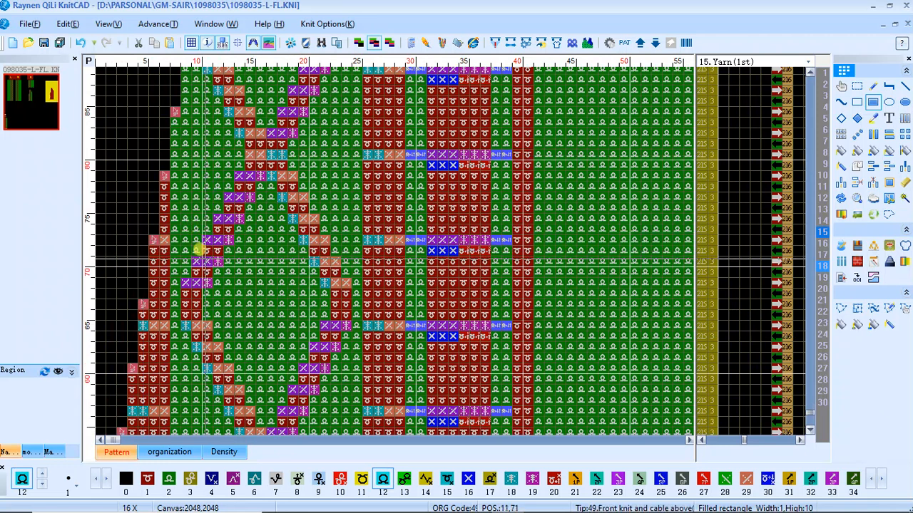
pyautogui.middleClick(175, 240)
pyautogui.scroll(1, 171, 250)
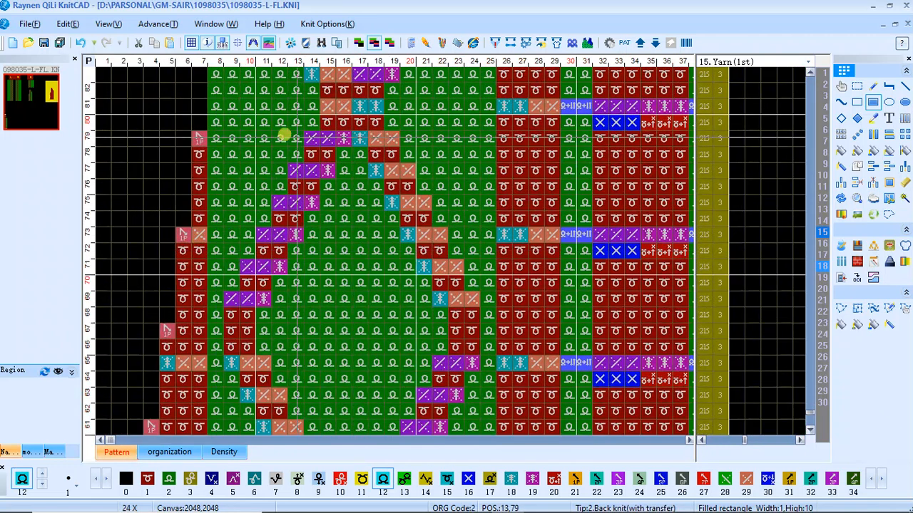
pyautogui.click(839, 136)
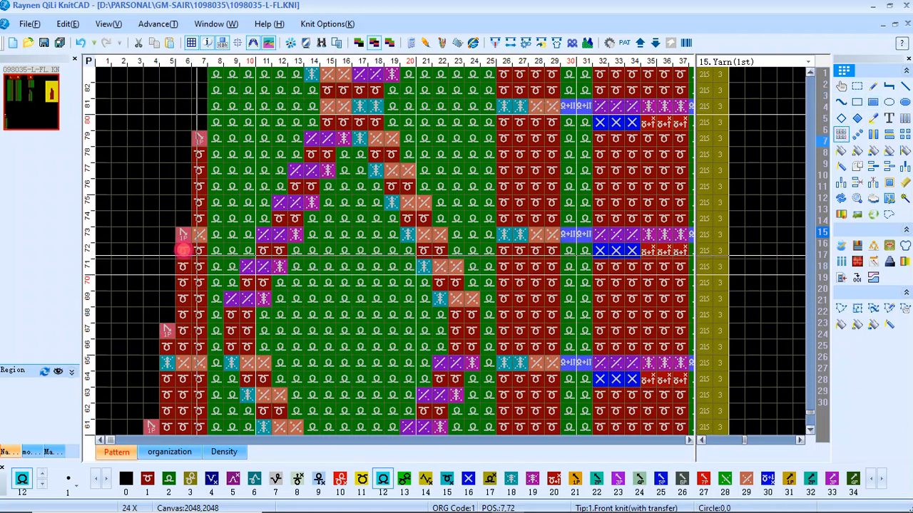
pyautogui.moveTo(183, 250); pyautogui.dragTo(183, 272)
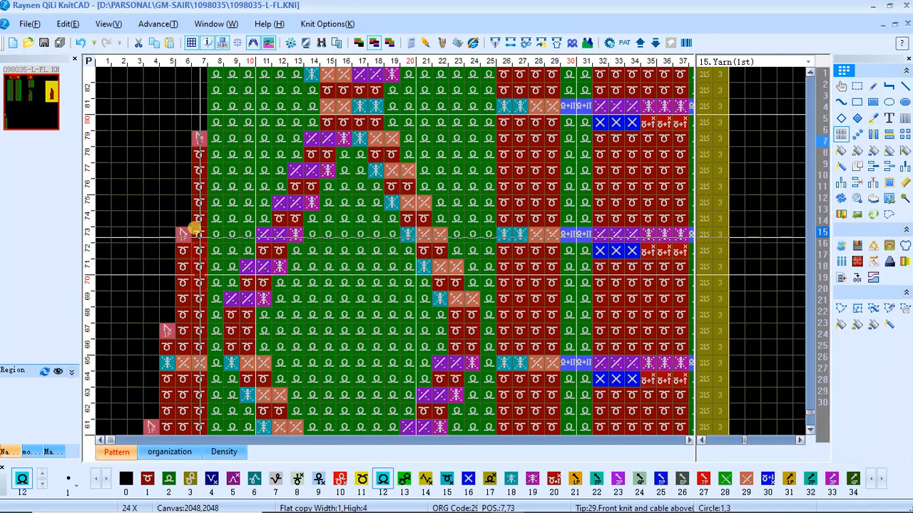
pyautogui.moveTo(212, 197); pyautogui.dragTo(216, 188)
# Overwrite the edge cable stitches in row 113, columns 6–7, and row 121, columns 5–7, with copied front knit stitches
pyautogui.scroll(-5, 236, 116)
pyautogui.scroll(1, 166, 124)
pyautogui.scroll(3, 168, 239)
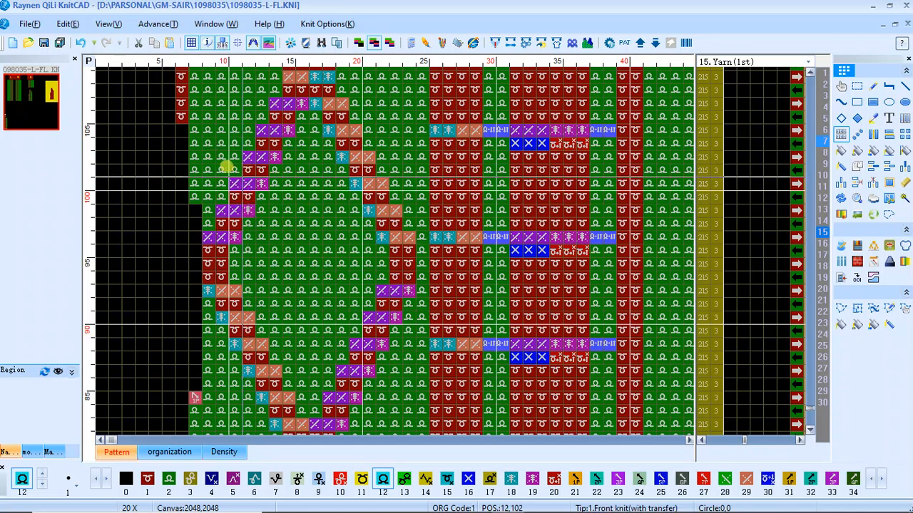
pyautogui.scroll(-4, 226, 166)
pyautogui.scroll(5, 189, 241)
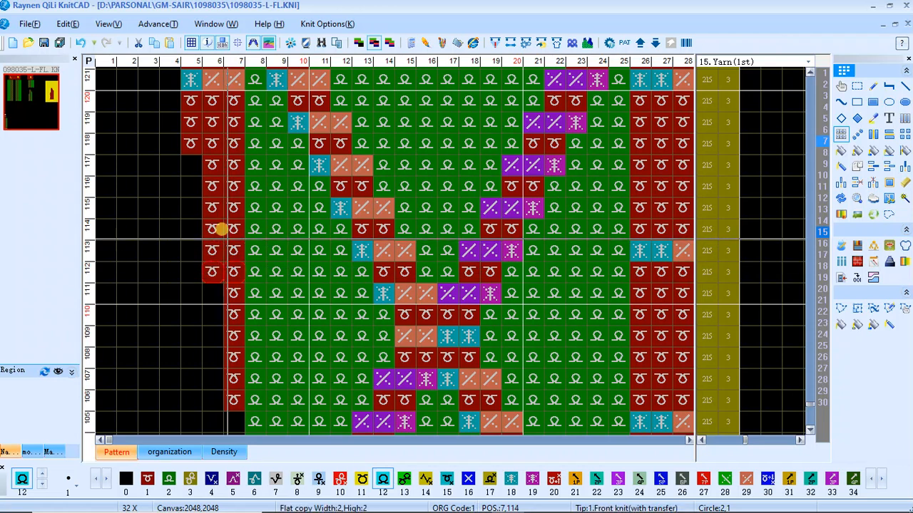
pyautogui.scroll(-2, 206, 133)
pyautogui.scroll(1, 176, 245)
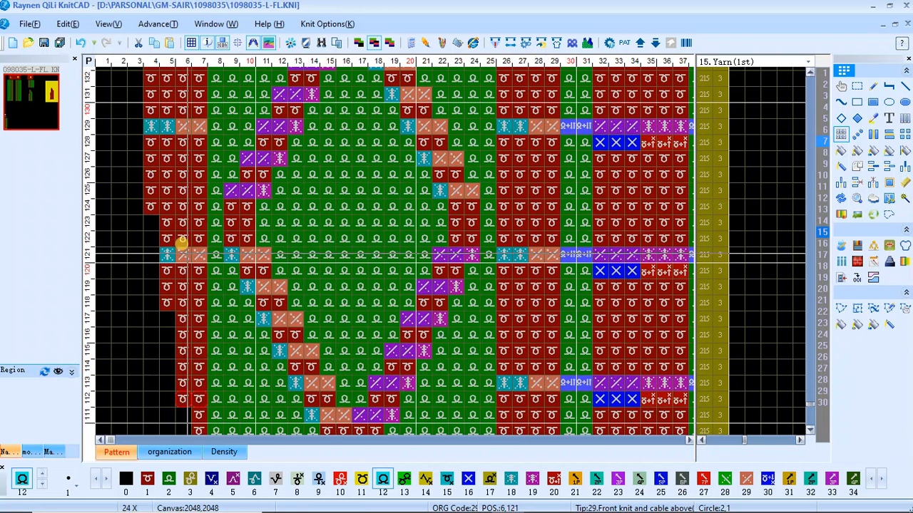
pyautogui.scroll(-1, 182, 242)
pyautogui.scroll(2, 171, 250)
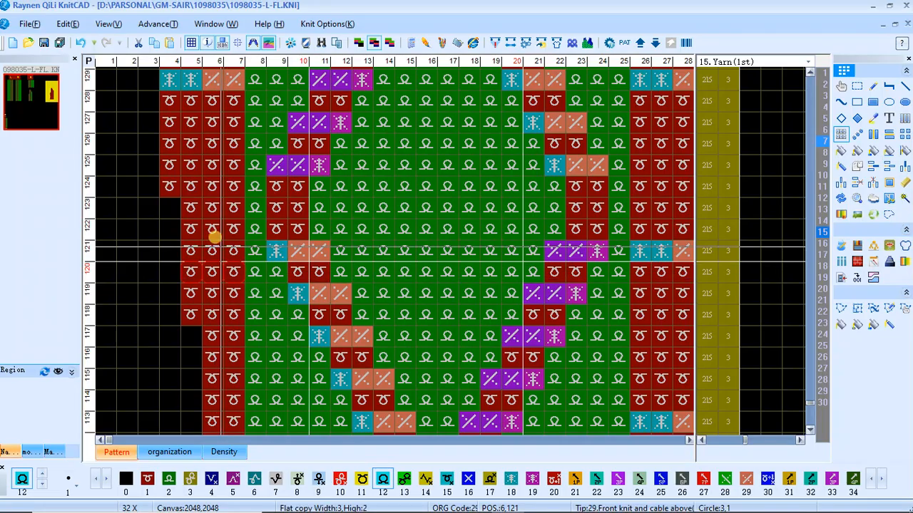
# Replace the edge cable stitches in rows 129 and 137, columns 4–7, and row 145, columns 6–7, with front knit
pyautogui.scroll(-1, 173, 116)
pyautogui.scroll(1, 154, 240)
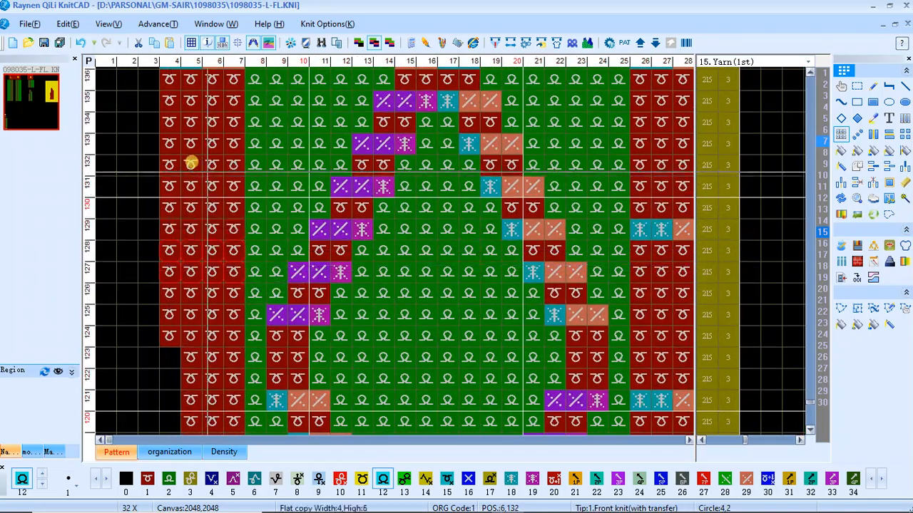
pyautogui.scroll(-4, 139, 241)
pyautogui.scroll(3, 93, 242)
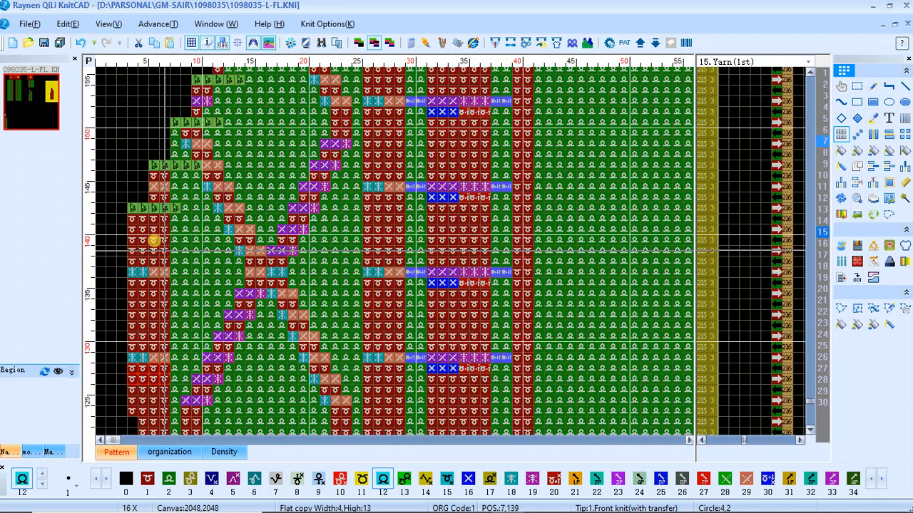
pyautogui.scroll(2, 148, 197)
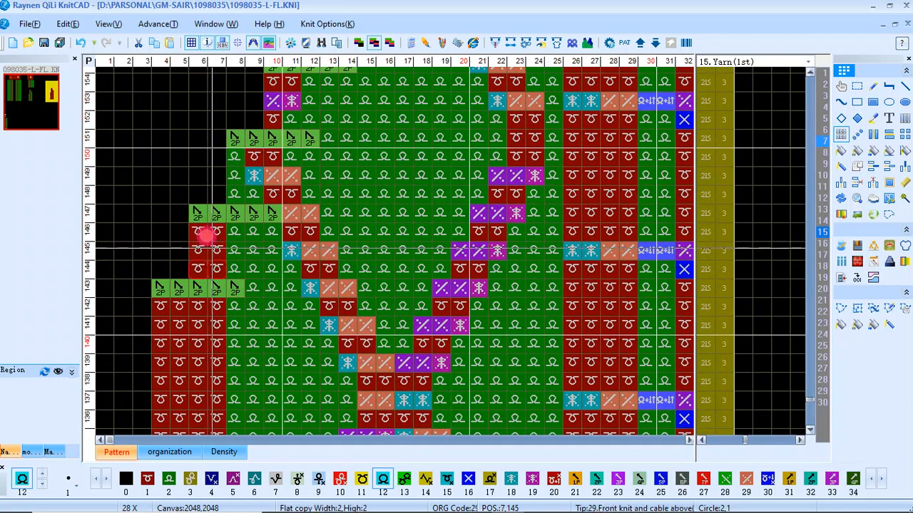
# Copy front knit over the two edge cable stitches in row 153, columns 10–11
pyautogui.scroll(-2, 166, 207)
pyautogui.scroll(2, 224, 241)
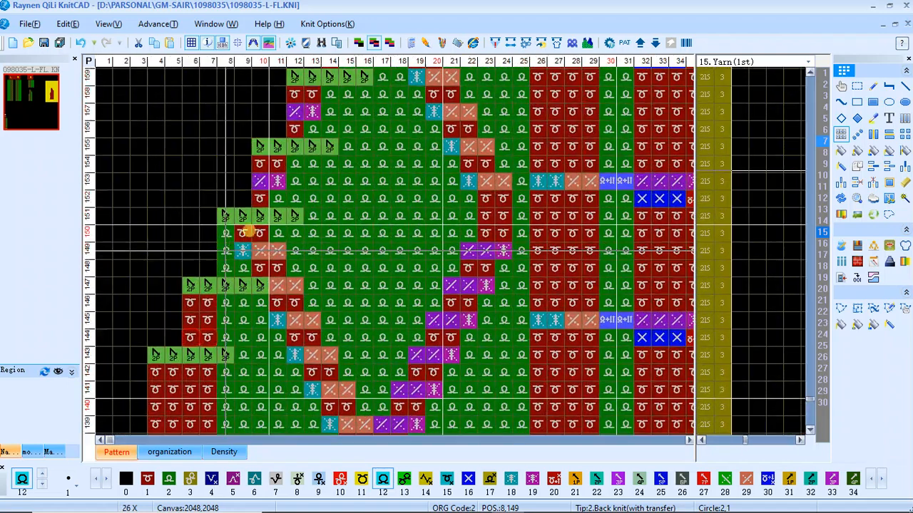
pyautogui.scroll(1, 259, 208)
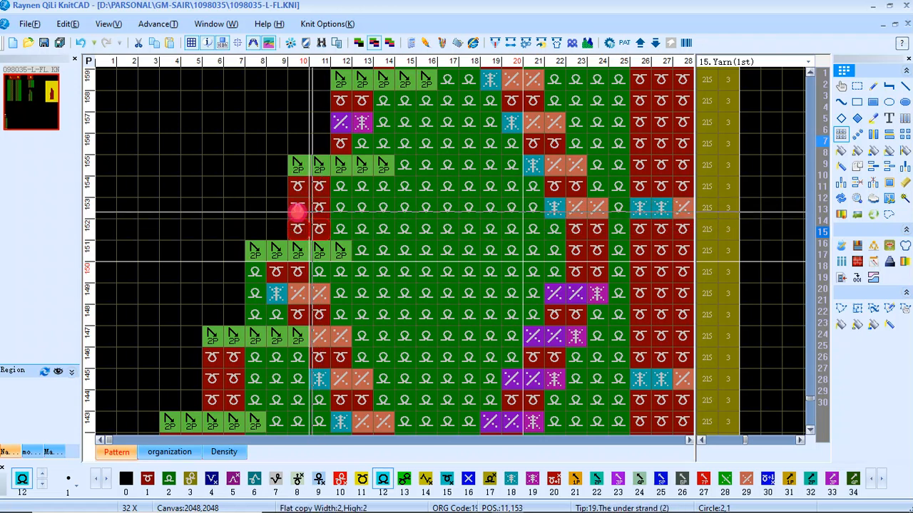
pyautogui.scroll(-3, 297, 210)
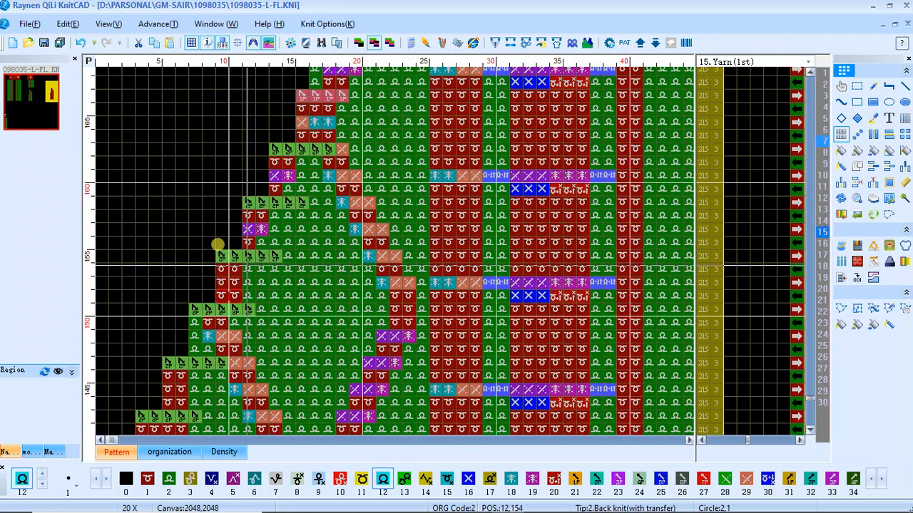
# Copy back knit over the diagonal cable strand in rows 144–146, around columns 11–13
pyautogui.scroll(-2, 232, 256)
pyautogui.scroll(-2, 238, 191)
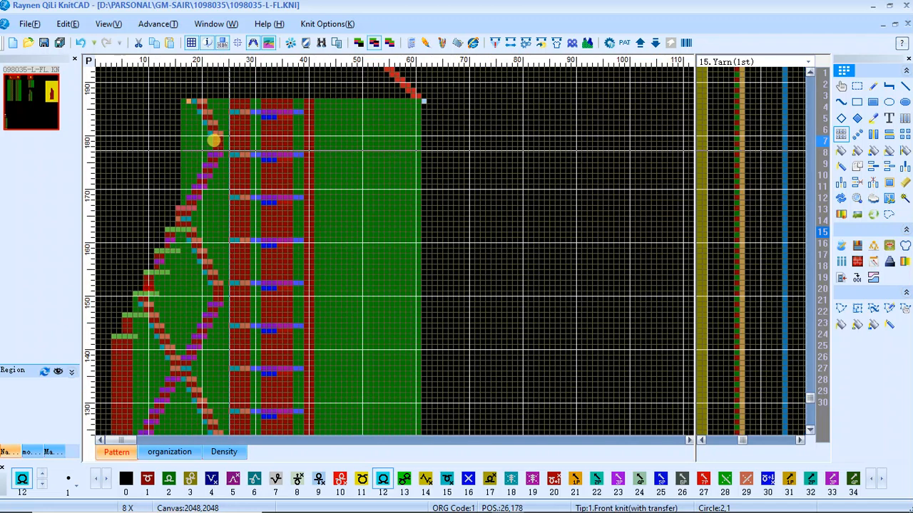
pyautogui.scroll(-2, 193, 242)
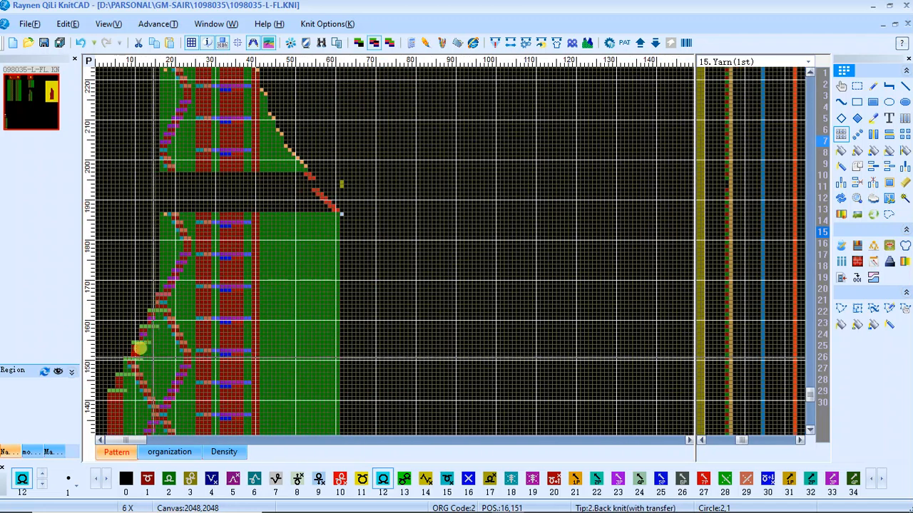
pyautogui.scroll(3, 152, 238)
pyautogui.scroll(2, 193, 245)
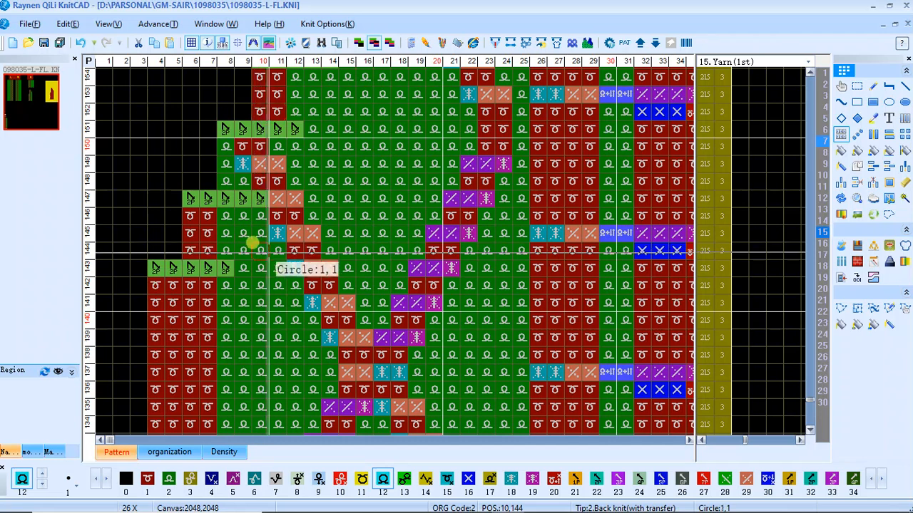
pyautogui.moveTo(268, 253); pyautogui.dragTo(289, 211)
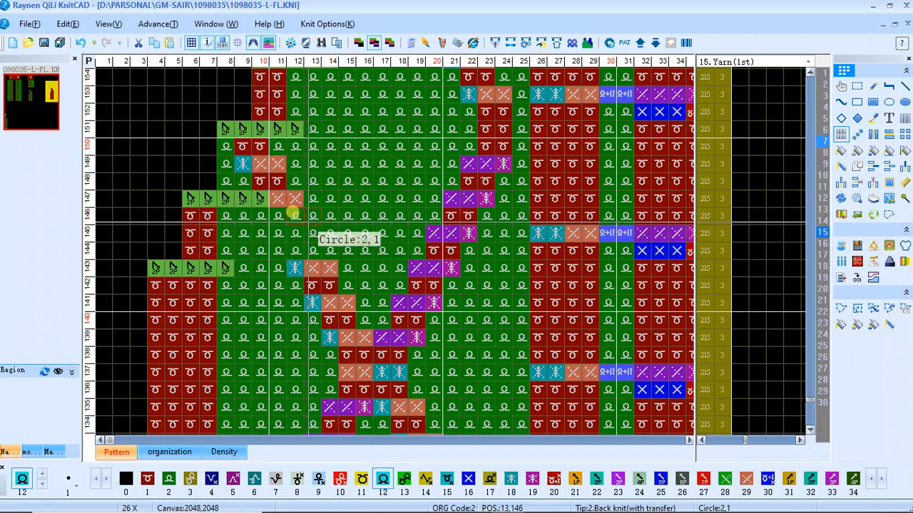
pyautogui.rightClick(266, 213)
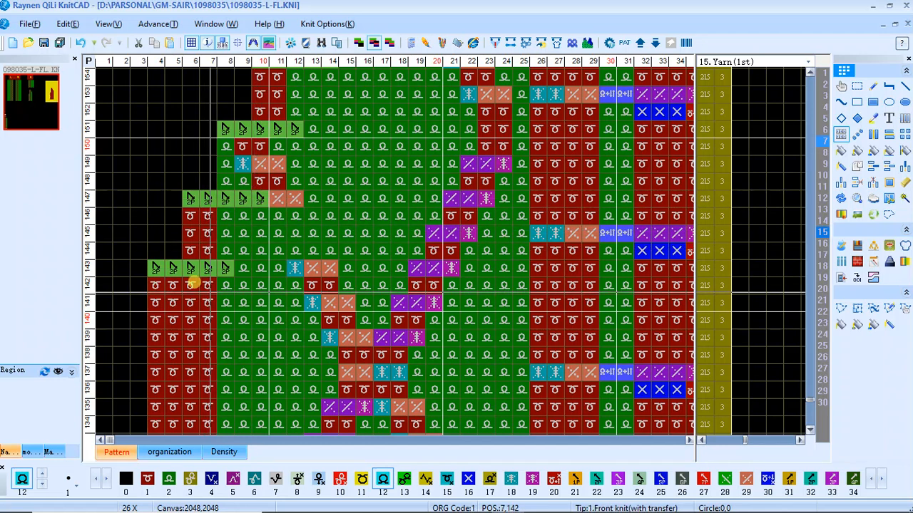
# Copy front knit stitches inward beside the stepped decreases, from columns 8–11 of rows 141–142 up through row 150
pyautogui.moveTo(197, 274); pyautogui.dragTo(210, 298)
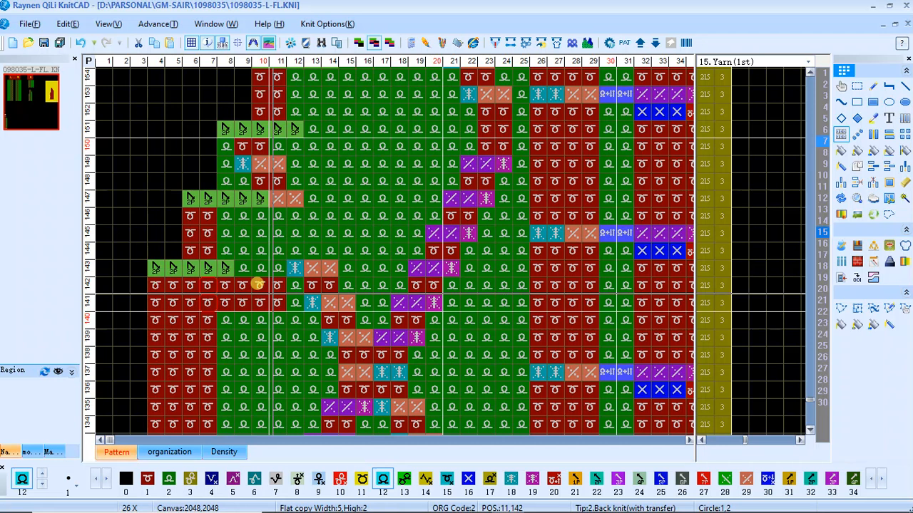
pyautogui.moveTo(257, 285)
pyautogui.mouseDown()
pyautogui.moveTo(250, 279)
pyautogui.moveTo(272, 287)
pyautogui.mouseUp()
pyautogui.moveTo(258, 282)
pyautogui.mouseDown()
pyautogui.moveTo(257, 234)
pyautogui.moveTo(194, 230)
pyautogui.mouseUp()
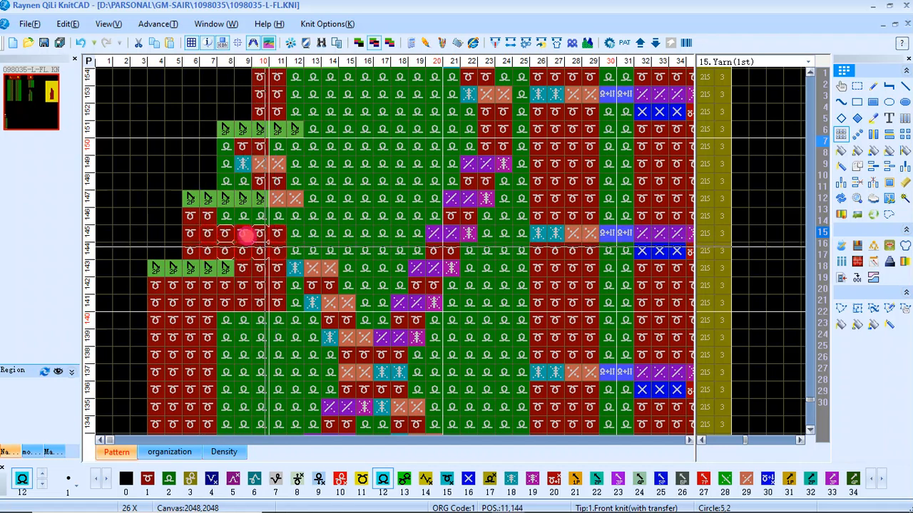
pyautogui.moveTo(268, 221); pyautogui.dragTo(224, 152)
pyautogui.scroll(-3, 276, 136)
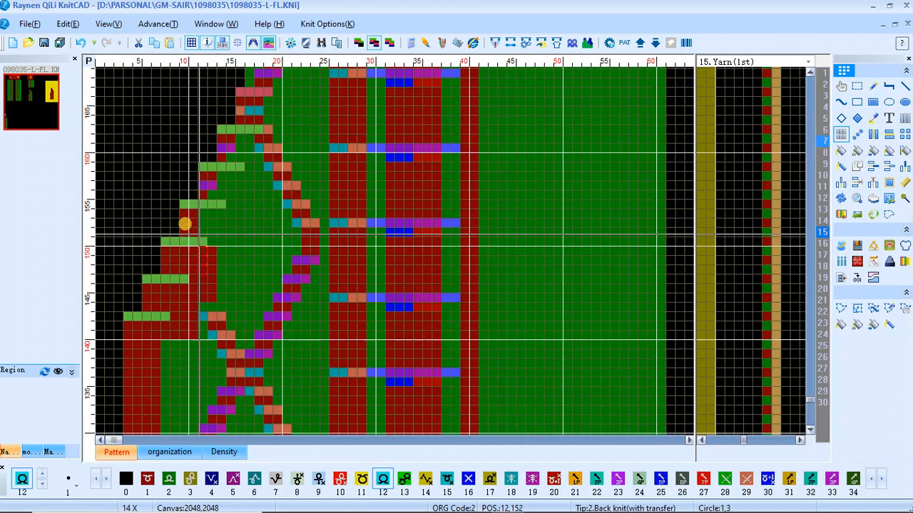
# Extend the front knit area beside the stepped decreases up to row 158, reaching column 16 in rows 152–154
pyautogui.scroll(3, 201, 227)
pyautogui.moveTo(260, 199); pyautogui.dragTo(327, 202)
pyautogui.moveTo(323, 235)
pyautogui.mouseDown()
pyautogui.moveTo(319, 288)
pyautogui.moveTo(333, 224)
pyautogui.moveTo(353, 216)
pyautogui.mouseUp()
pyautogui.moveTo(261, 211); pyautogui.dragTo(285, 224)
pyautogui.rightClick(285, 223)
pyautogui.moveTo(347, 215); pyautogui.dragTo(293, 156)
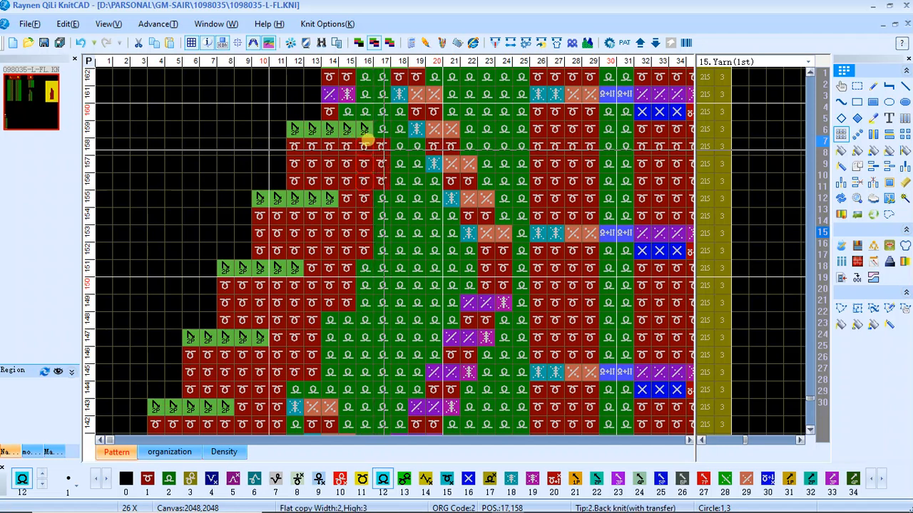
# Widen the front knit in rows 156–159 to column 18 and fill row 160 from column 14 with front knit
pyautogui.click(373, 140)
pyautogui.click(375, 140)
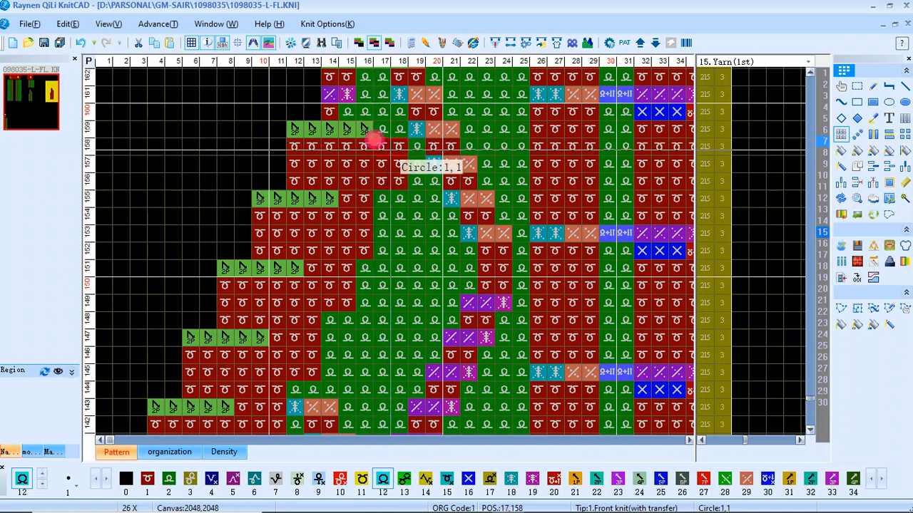
pyautogui.click(383, 142)
pyautogui.moveTo(383, 142); pyautogui.dragTo(388, 115)
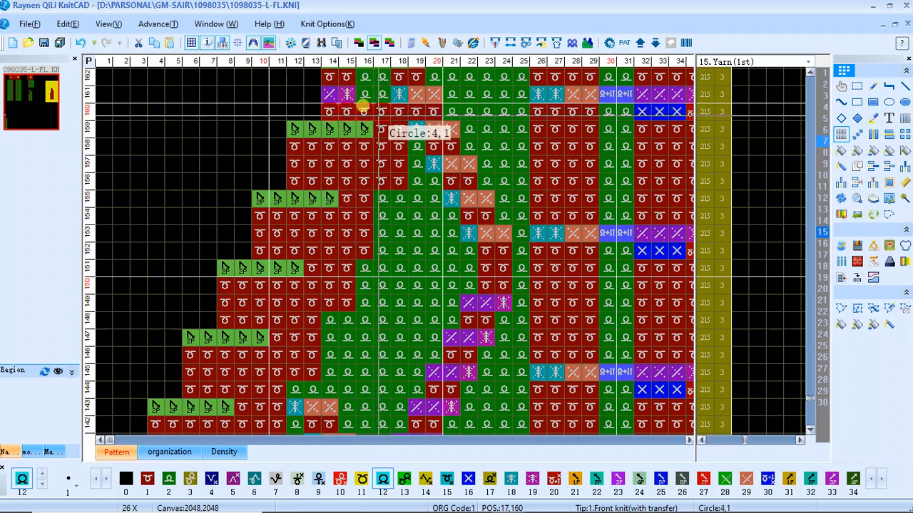
# Fill rows 161–162 with front knit from column 14, covering the edge cable stitches below the decrease in row 163
pyautogui.scroll(-1, 388, 115)
pyautogui.scroll(2, 338, 246)
pyautogui.moveTo(377, 242); pyautogui.dragTo(385, 218)
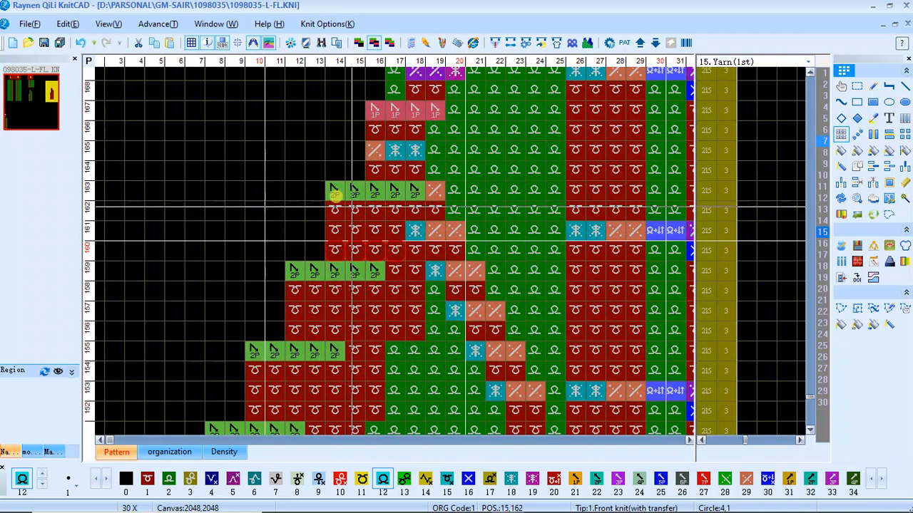
# Recompile the pattern, check the rows listed under the color code pairing error, and close the compilation report
pyautogui.scroll(-3, 373, 238)
pyautogui.scroll(-3, 278, 238)
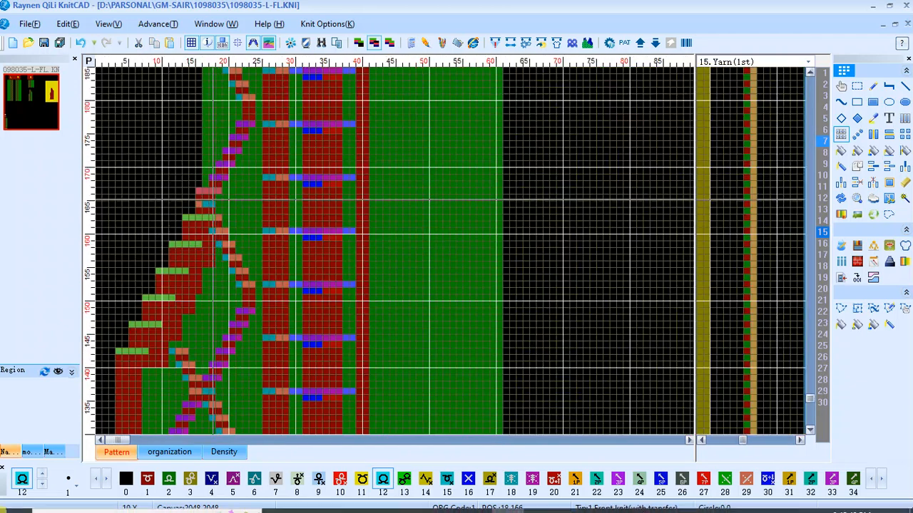
pyautogui.scroll(-3, 121, 319)
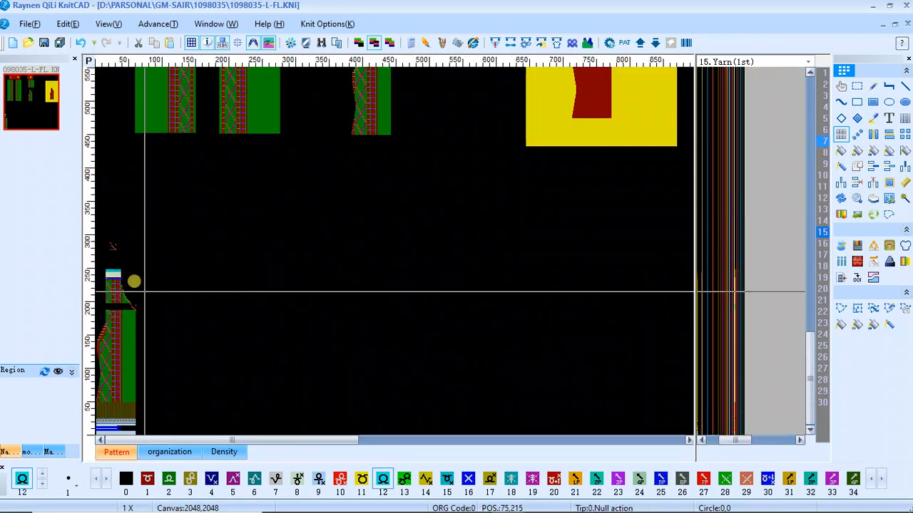
pyautogui.press('F9')
pyautogui.press('Return')
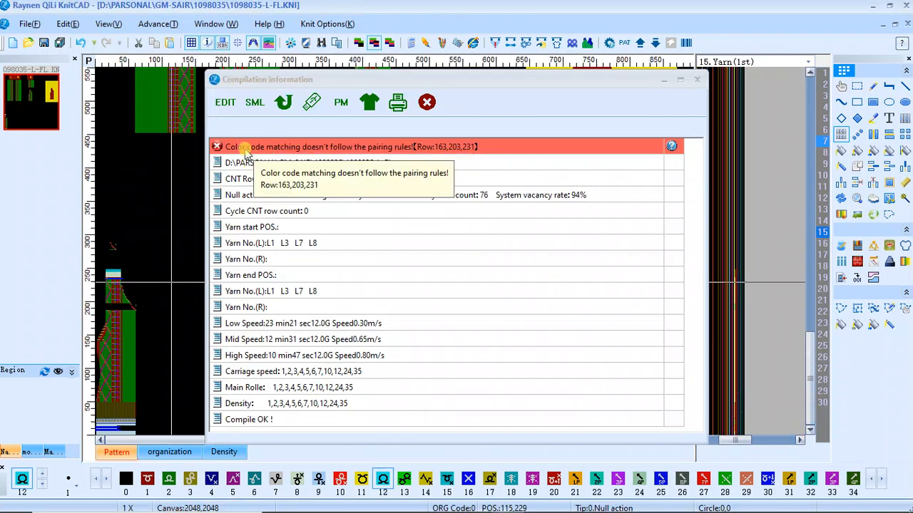
pyautogui.click(245, 151)
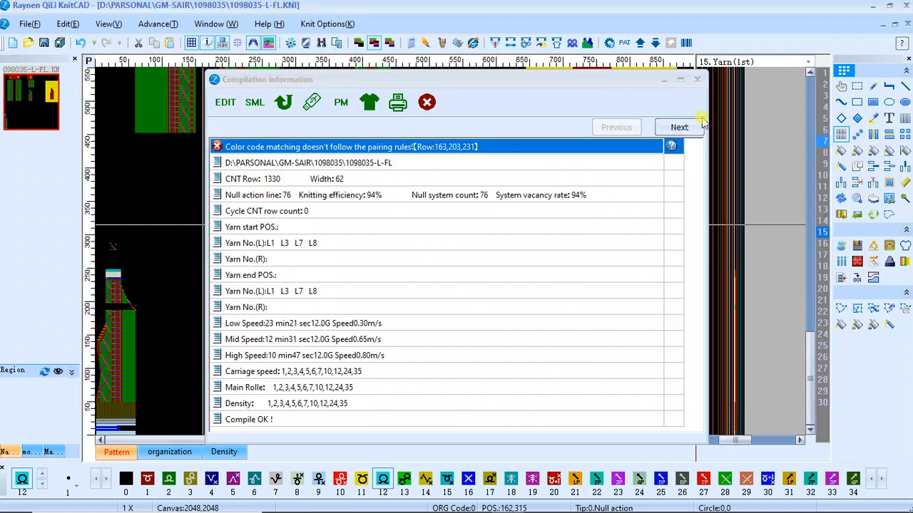
pyautogui.click(699, 82)
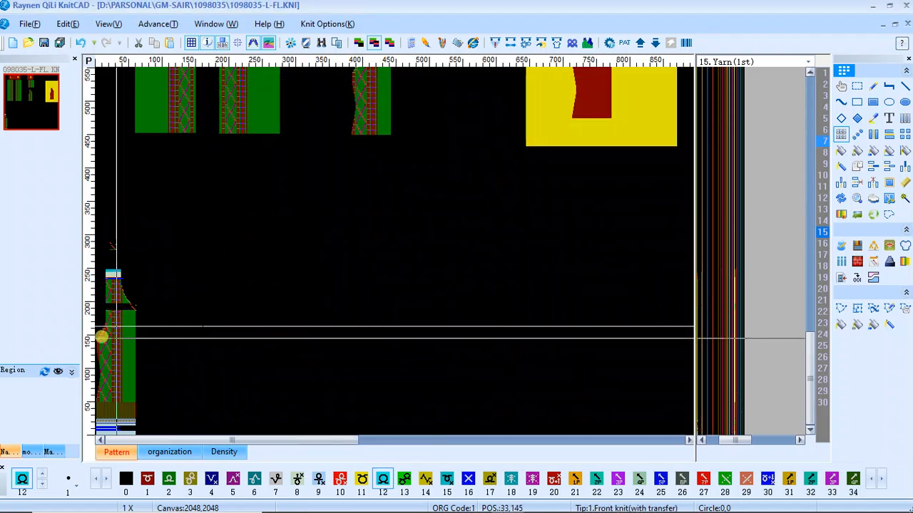
# Extend the front knit in rows 162–165 to column 21 beside the decrease in row 163
pyautogui.scroll(3, 102, 336)
pyautogui.scroll(1, 142, 166)
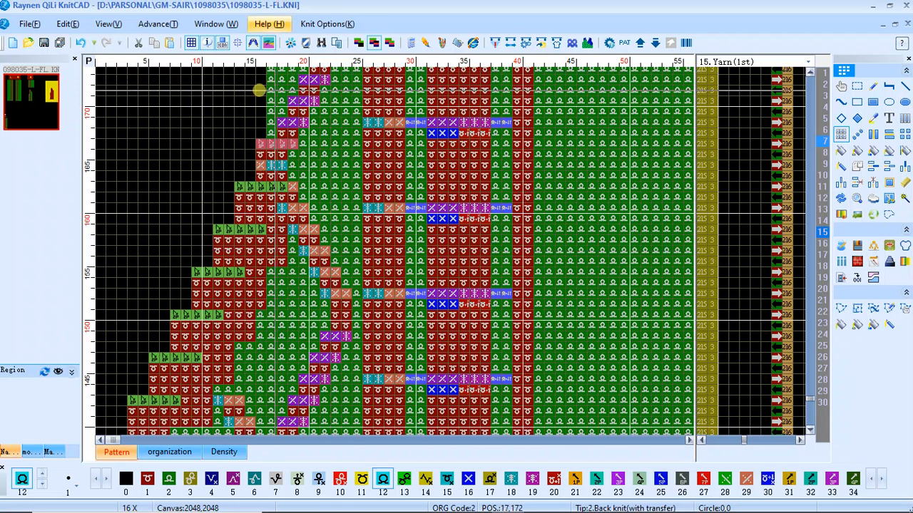
pyautogui.scroll(1, 282, 209)
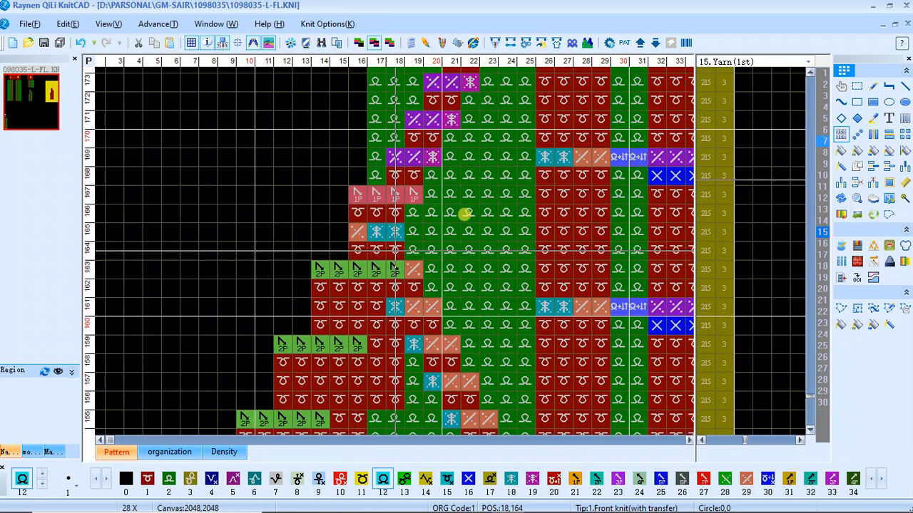
pyautogui.click(396, 278)
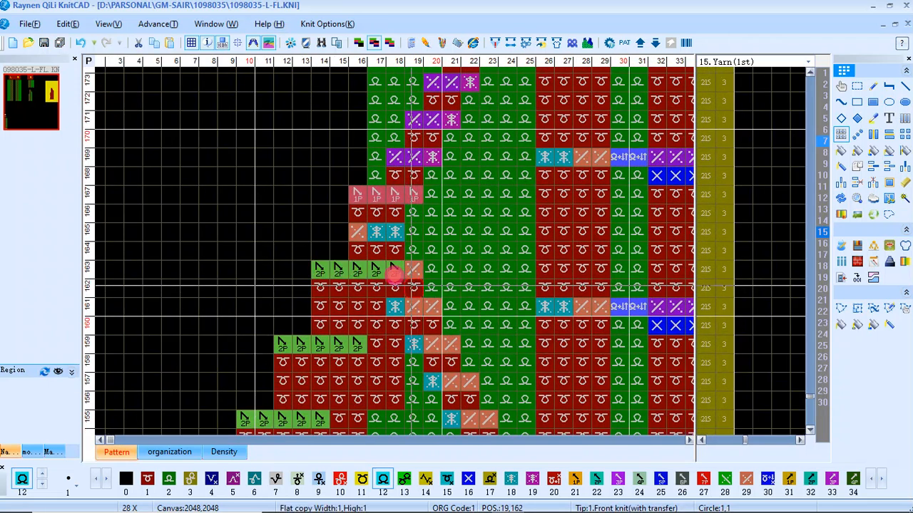
pyautogui.moveTo(406, 276)
pyautogui.mouseDown()
pyautogui.moveTo(428, 276)
pyautogui.moveTo(394, 276)
pyautogui.mouseUp()
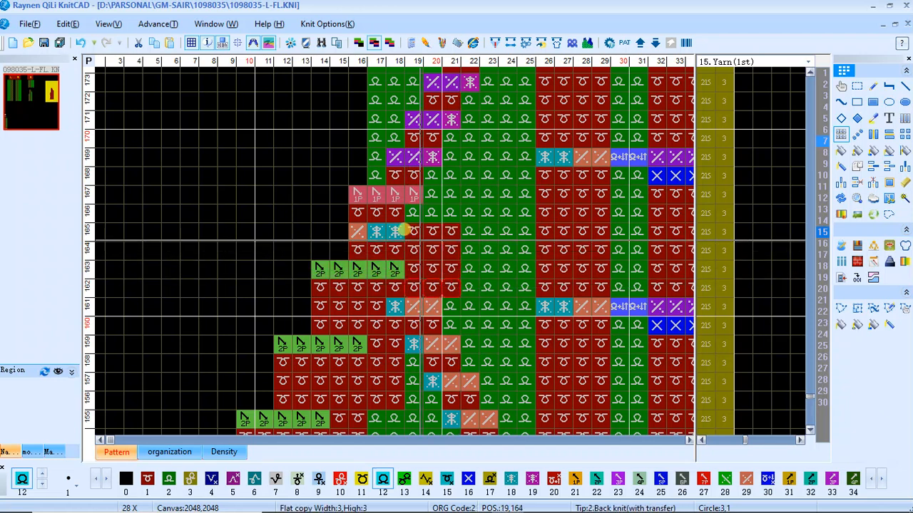
# Fill rows 160–161 and 164–166 with front knit out to column 21, replacing the edge cable stitches in rows 161 and 165
pyautogui.click(405, 205)
pyautogui.moveTo(373, 196); pyautogui.dragTo(441, 239)
pyautogui.rightClick(428, 208)
pyautogui.click(342, 216)
pyautogui.click(358, 289)
pyautogui.click(361, 311)
pyautogui.moveTo(403, 301); pyautogui.dragTo(438, 304)
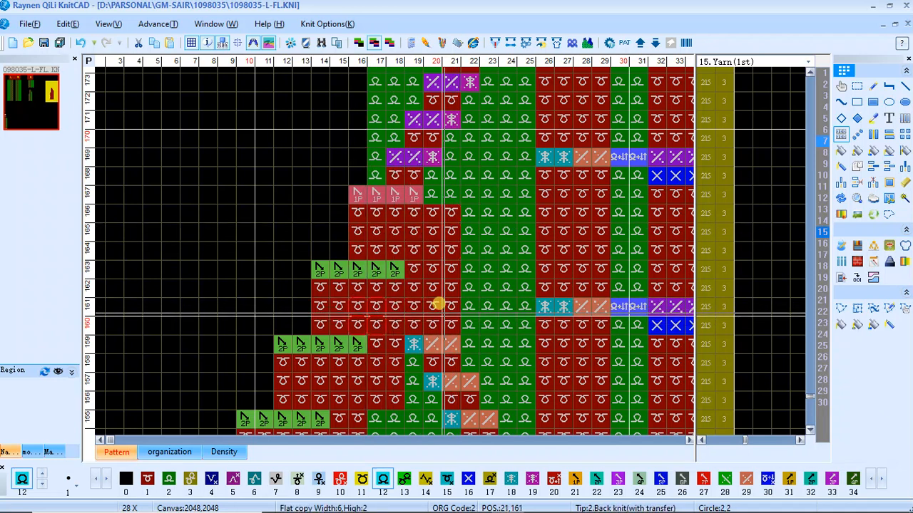
# Fill row 168 with front knit in columns 17–21 and row 167 in columns 20–21, beside the decrease
pyautogui.scroll(-3, 378, 235)
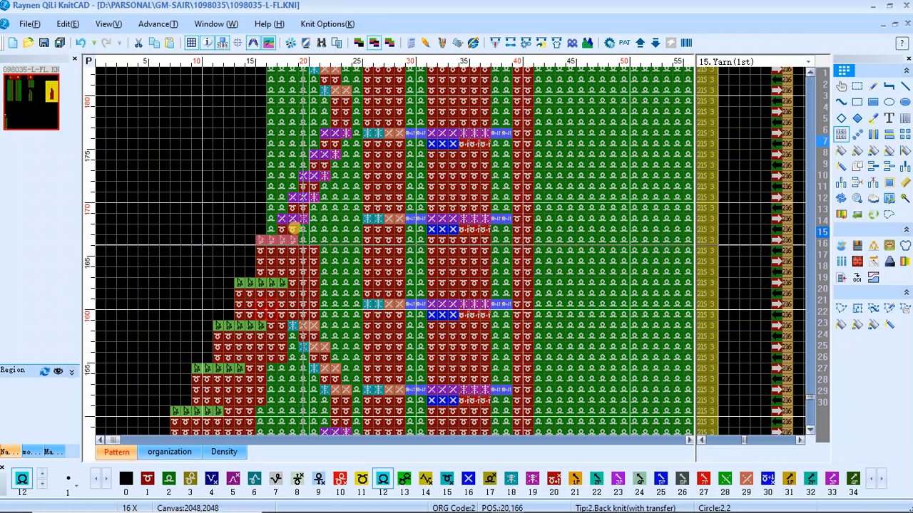
pyautogui.scroll(2, 282, 221)
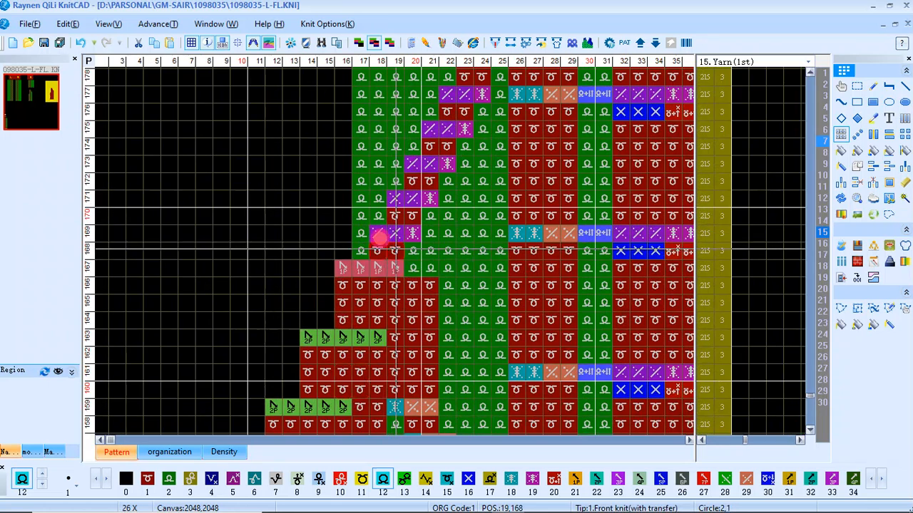
pyautogui.moveTo(395, 249); pyautogui.dragTo(405, 252)
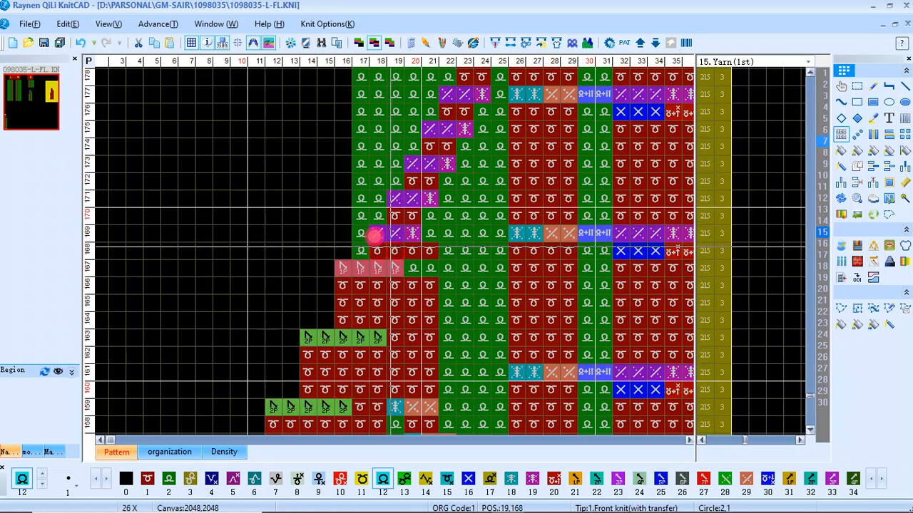
pyautogui.moveTo(411, 159); pyautogui.dragTo(454, 214)
pyautogui.scroll(-7, 384, 236)
pyautogui.scroll(6, 254, 277)
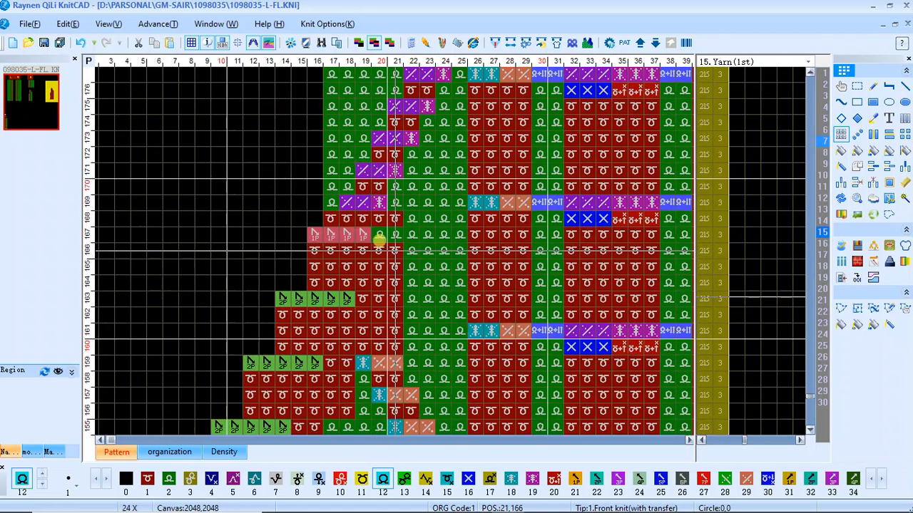
pyautogui.click(381, 251)
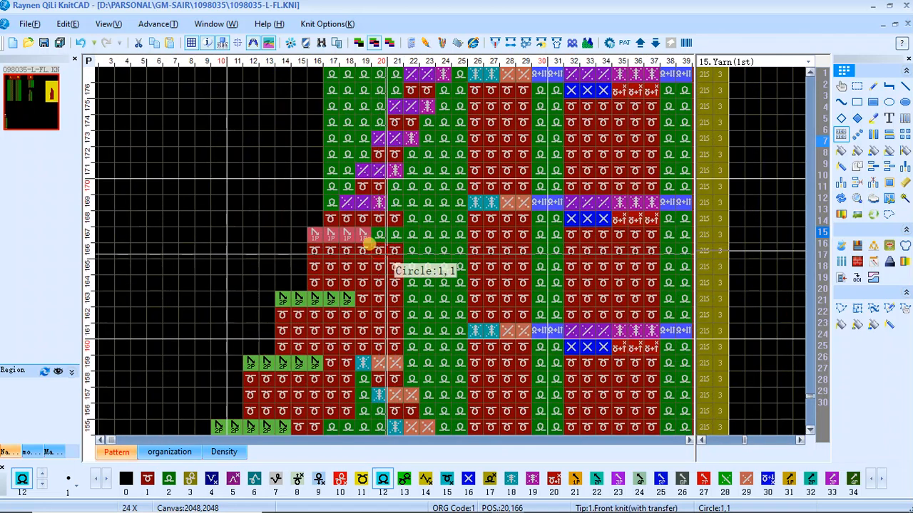
pyautogui.click(388, 252)
pyautogui.click(394, 222)
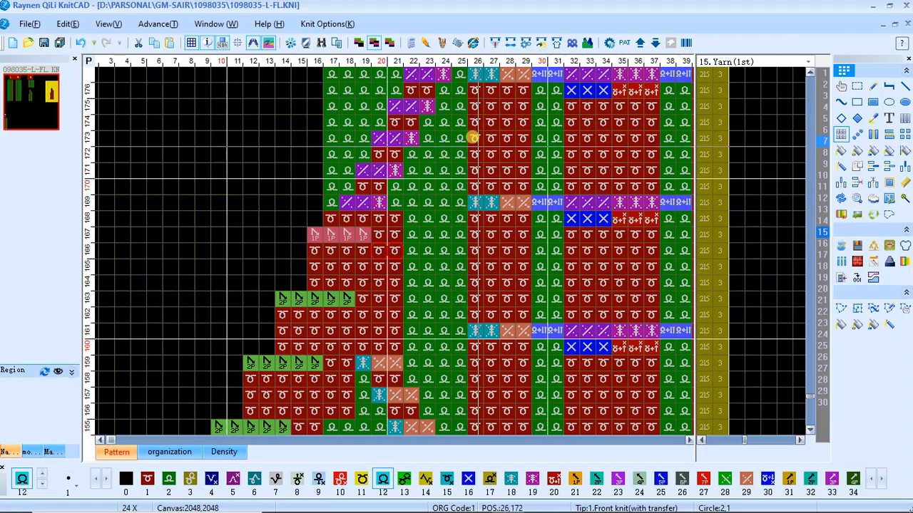
# Recompile the knitting file, check which rows still break the color code pairing rules, and close the report
pyautogui.scroll(-8, 378, 210)
pyautogui.scroll(7, 349, 241)
pyautogui.scroll(-7, 349, 240)
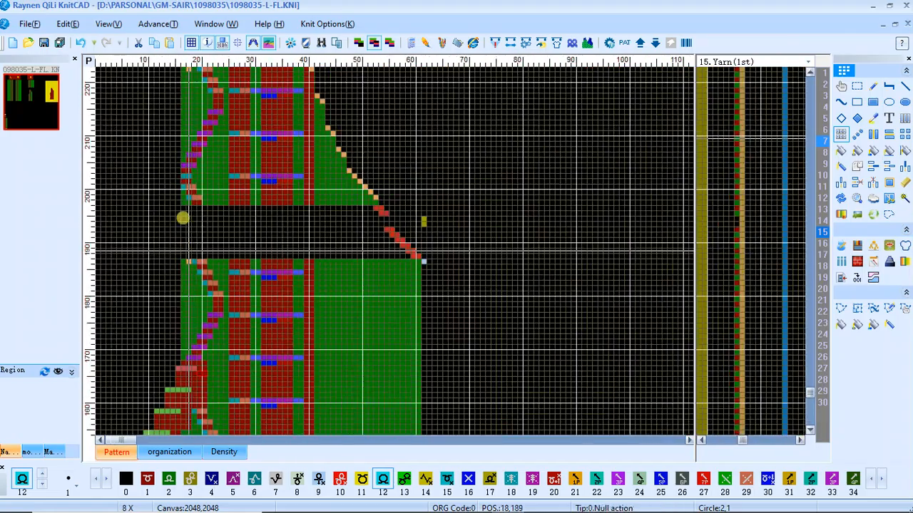
pyautogui.scroll(6, 181, 163)
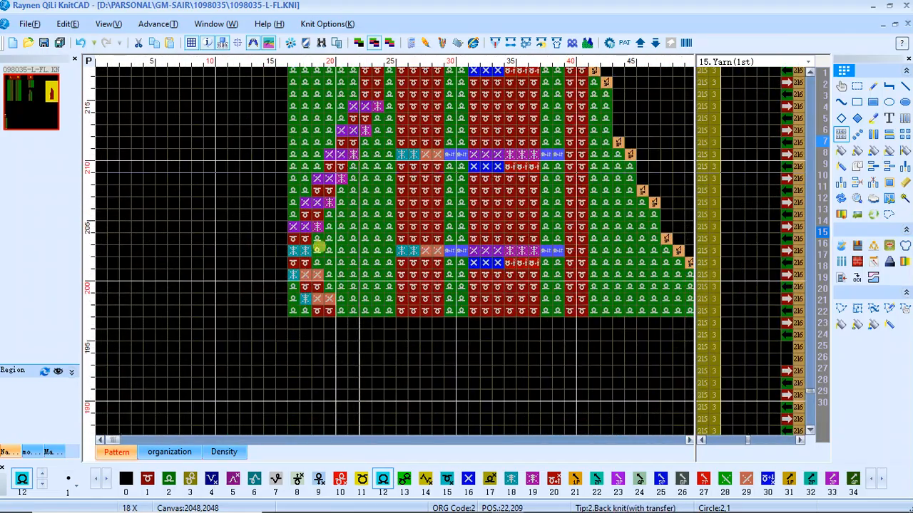
pyautogui.scroll(-3, 352, 164)
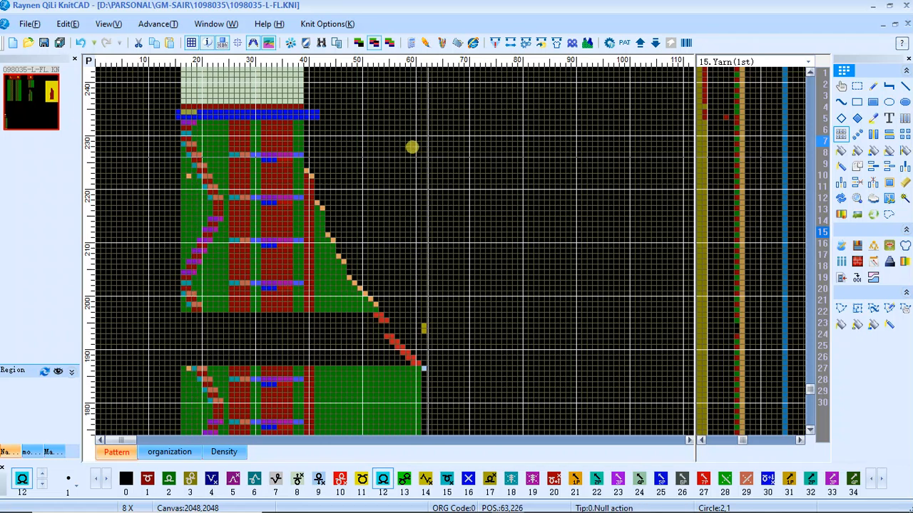
pyautogui.press('F9')
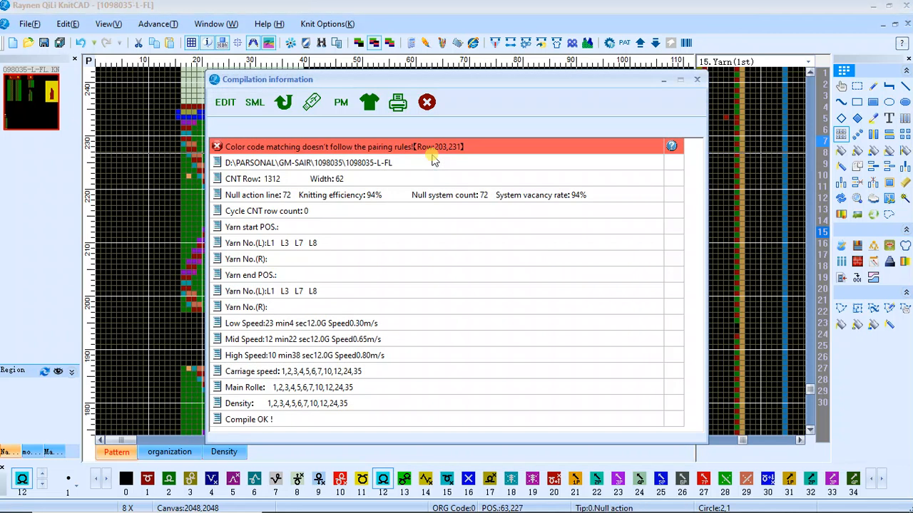
pyautogui.click(394, 150)
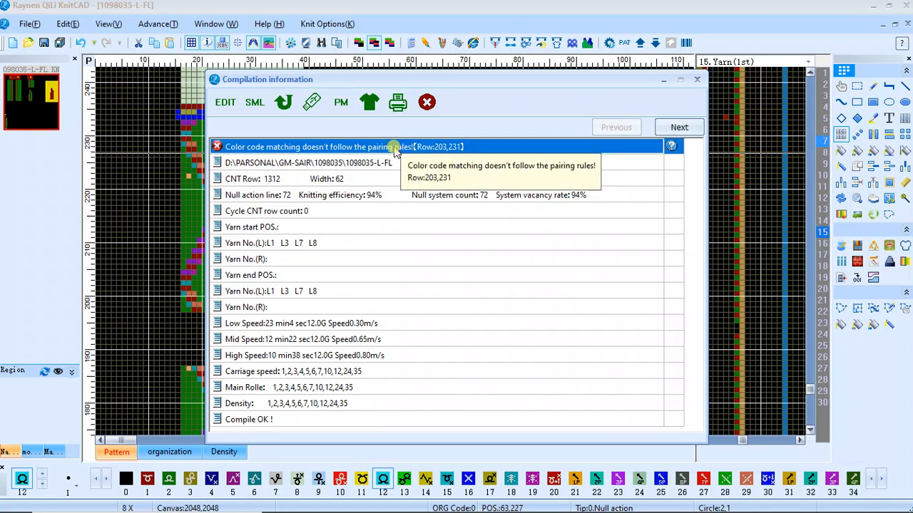
pyautogui.click(427, 103)
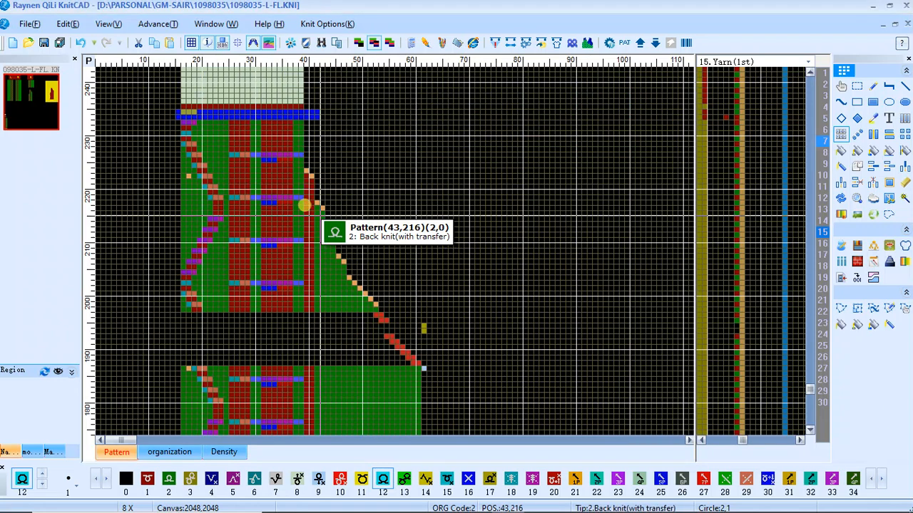
# Copy the five stitches in columns 17–21 of row 198 upward to row 233 over the edge cable
pyautogui.scroll(3, 172, 298)
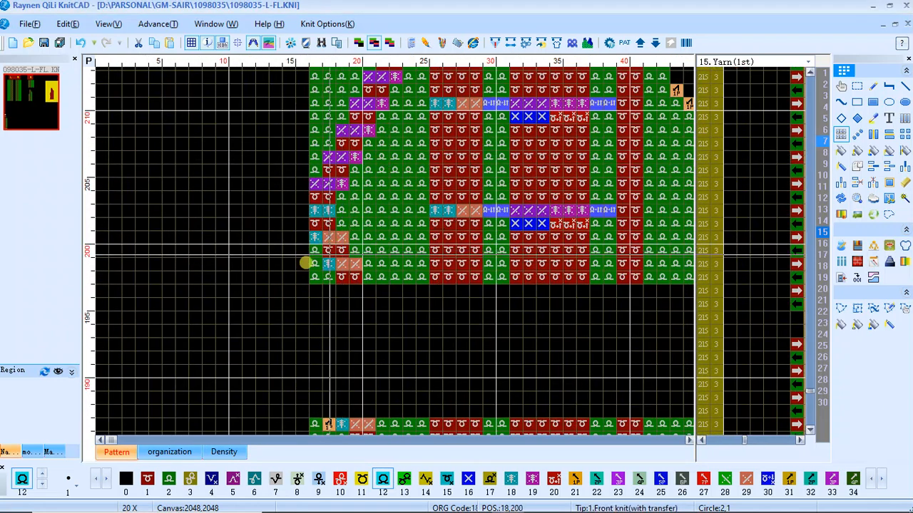
pyautogui.scroll(2, 375, 238)
pyautogui.moveTo(402, 251); pyautogui.dragTo(482, 258)
pyautogui.click(468, 247)
pyautogui.scroll(-3, 467, 82)
pyautogui.scroll(-4, 287, 178)
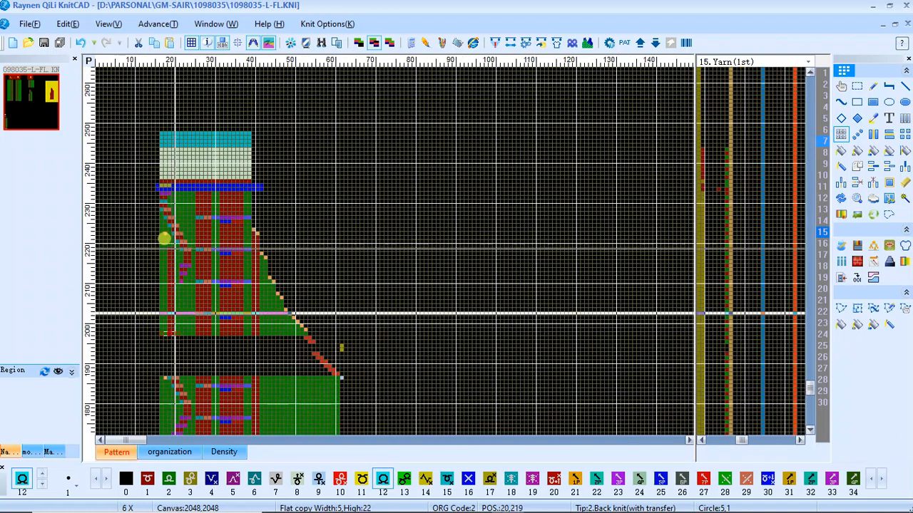
pyautogui.scroll(4, 160, 191)
pyautogui.scroll(2, 293, 241)
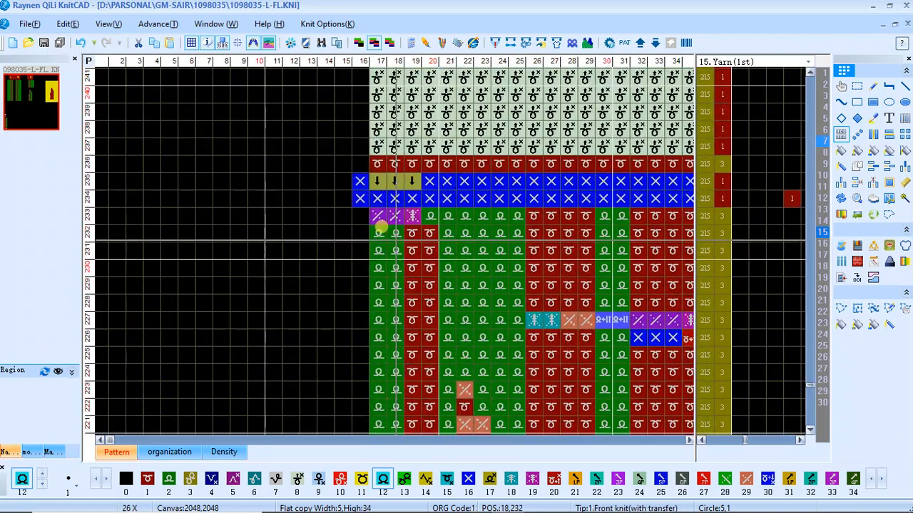
pyautogui.scroll(-2, 420, 302)
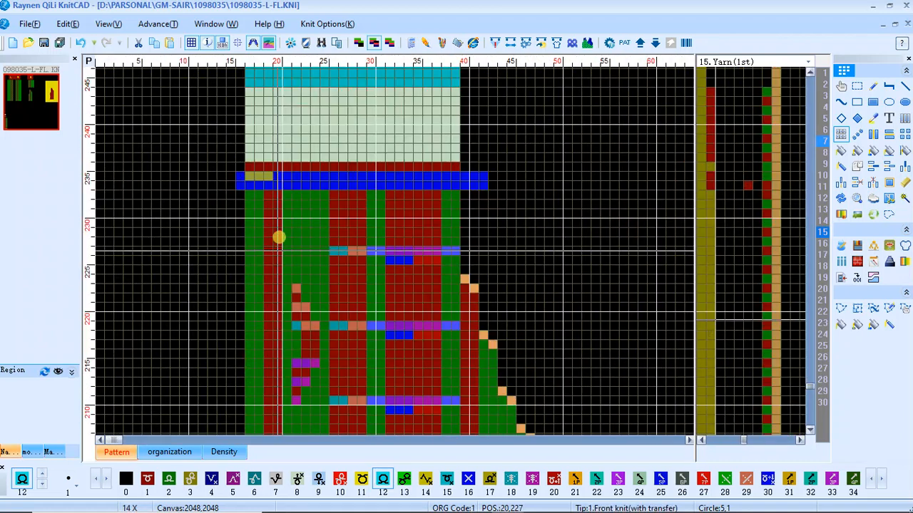
# Fill columns 17–25 with back knit from row 198 up to row 233, replacing the edge columns and remaining cable stitches
pyautogui.scroll(-2, 289, 193)
pyautogui.scroll(-2, 200, 238)
pyautogui.scroll(-2, 174, 238)
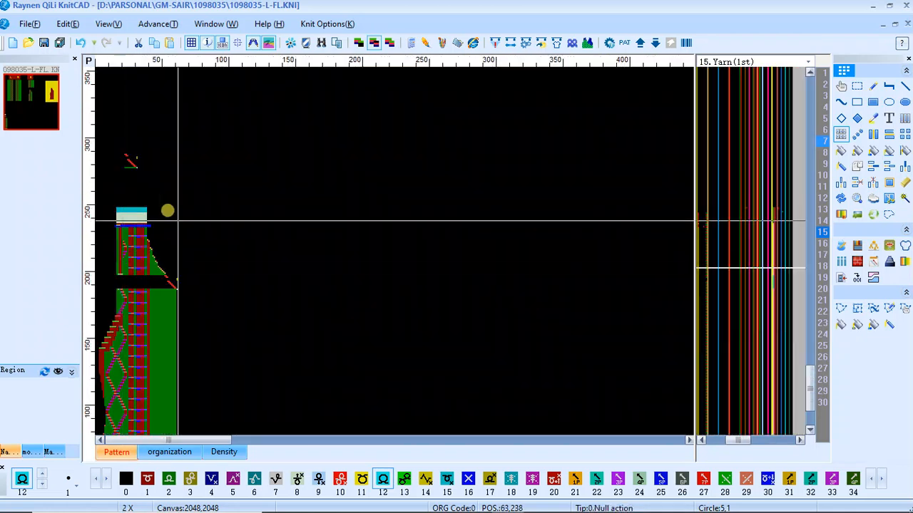
pyautogui.scroll(2, 106, 238)
pyautogui.scroll(2, 166, 263)
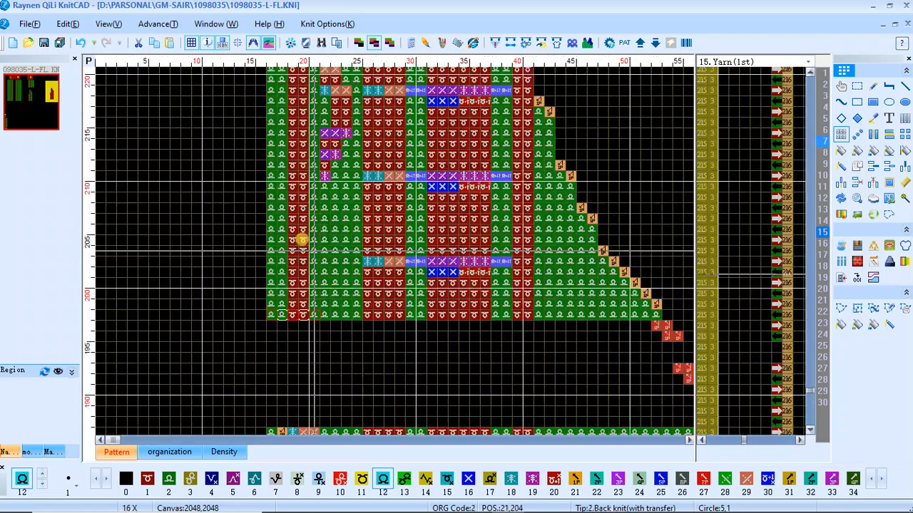
pyautogui.moveTo(281, 295); pyautogui.dragTo(259, 300)
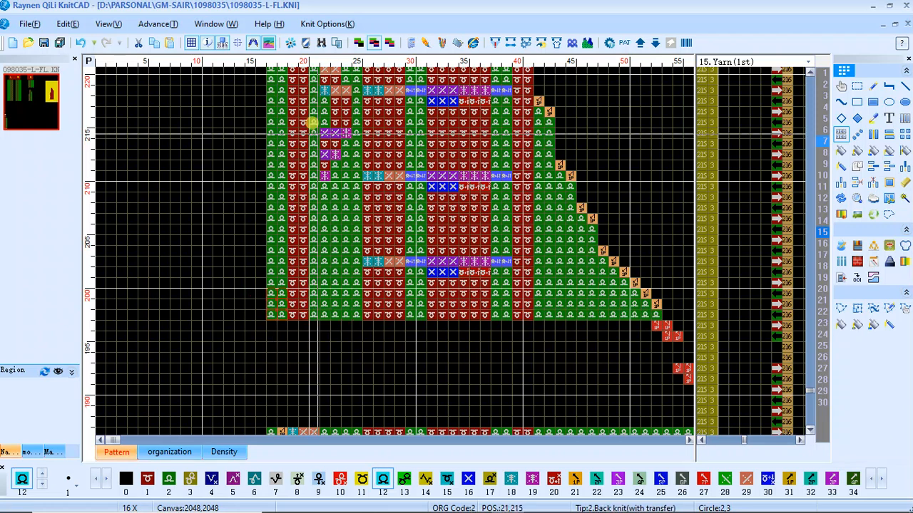
pyautogui.click(271, 290)
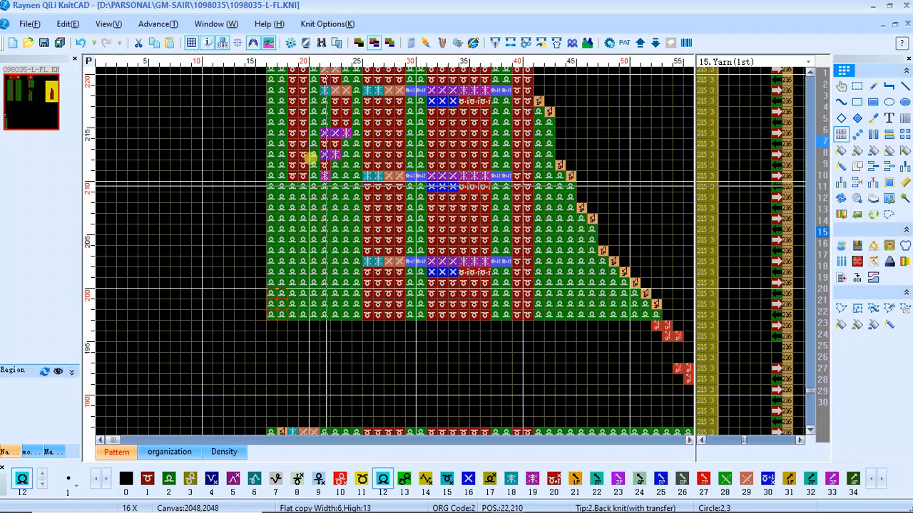
pyautogui.scroll(-3, 309, 159)
pyautogui.scroll(3, 137, 214)
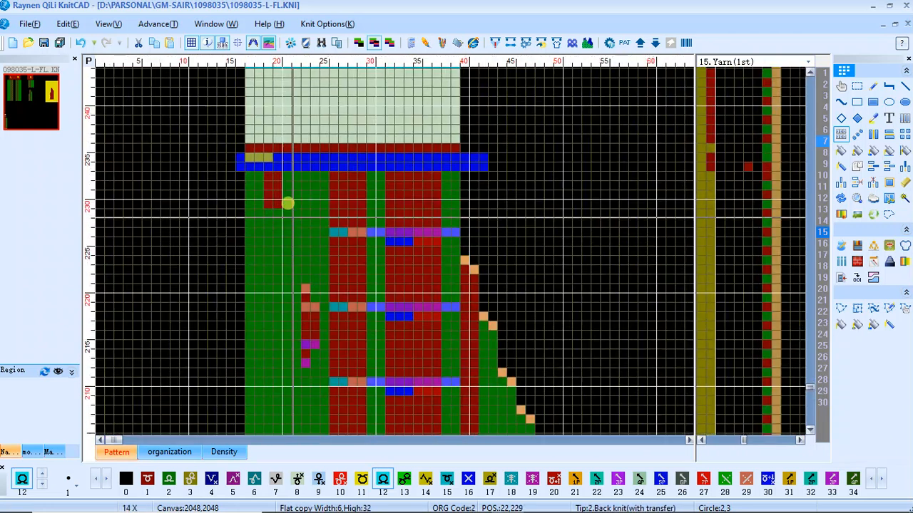
pyautogui.click(325, 176)
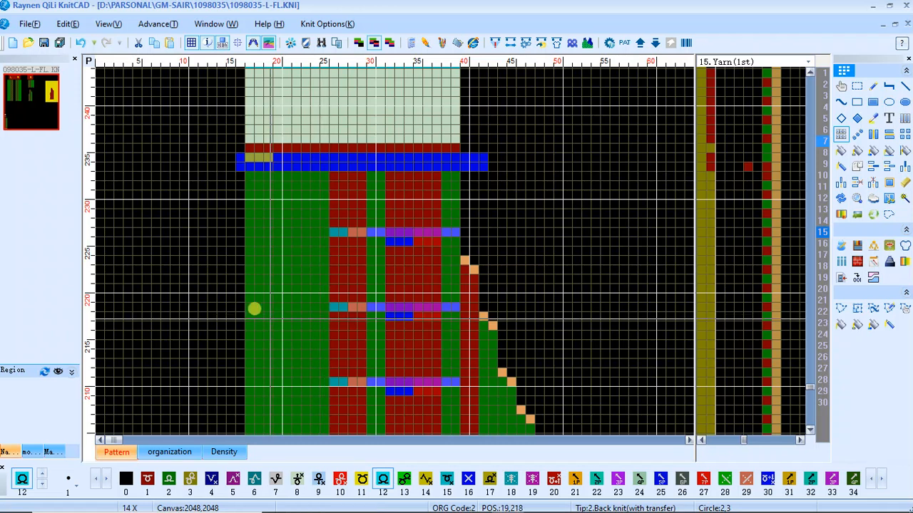
# Compile the corrected pattern as 1098035-L-FL and close the compilation report
pyautogui.scroll(-4, 263, 313)
pyautogui.moveTo(222, 194); pyautogui.dragTo(339, 286)
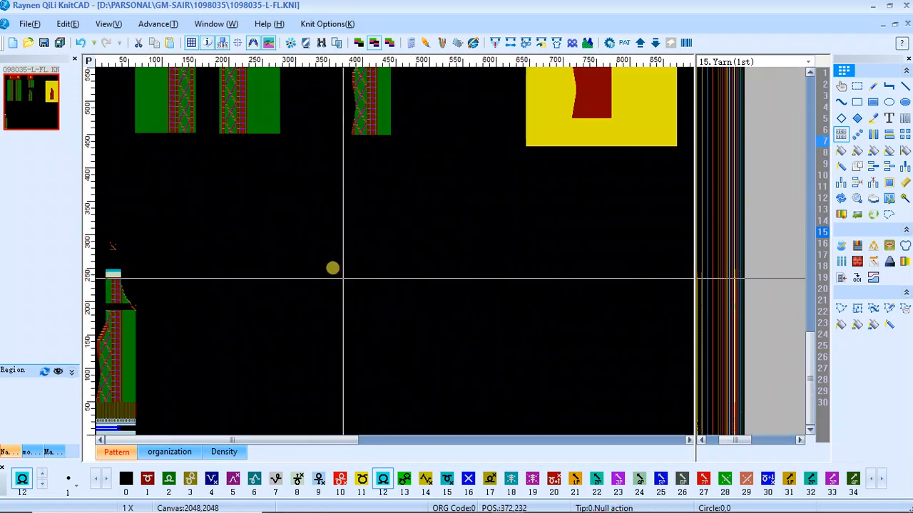
pyautogui.press('F9')
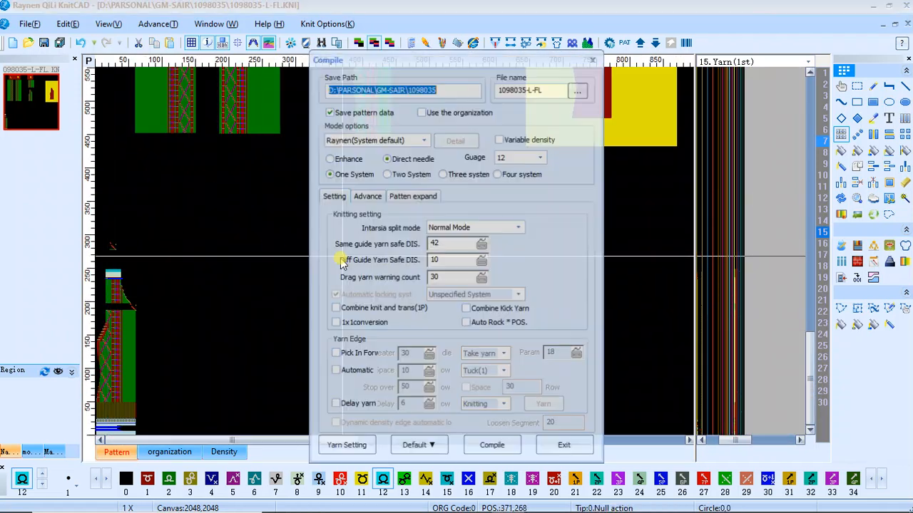
pyautogui.press('Return')
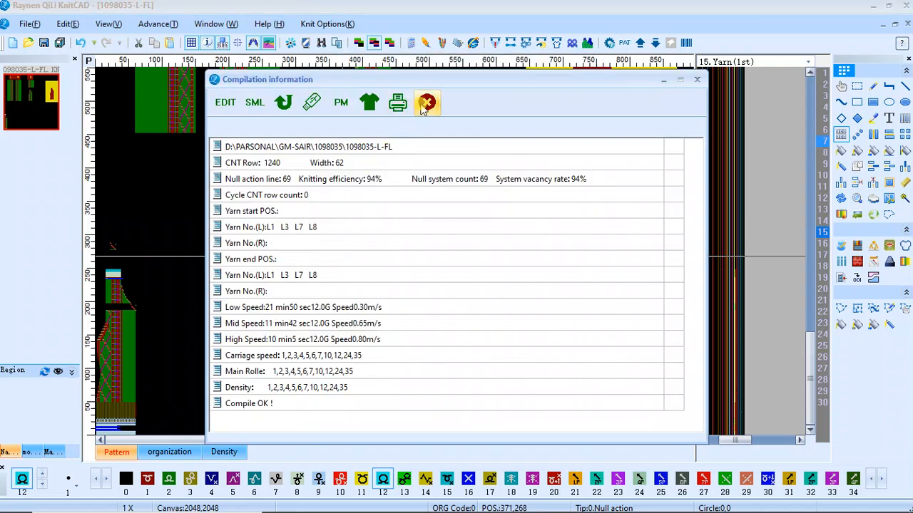
pyautogui.click(426, 104)
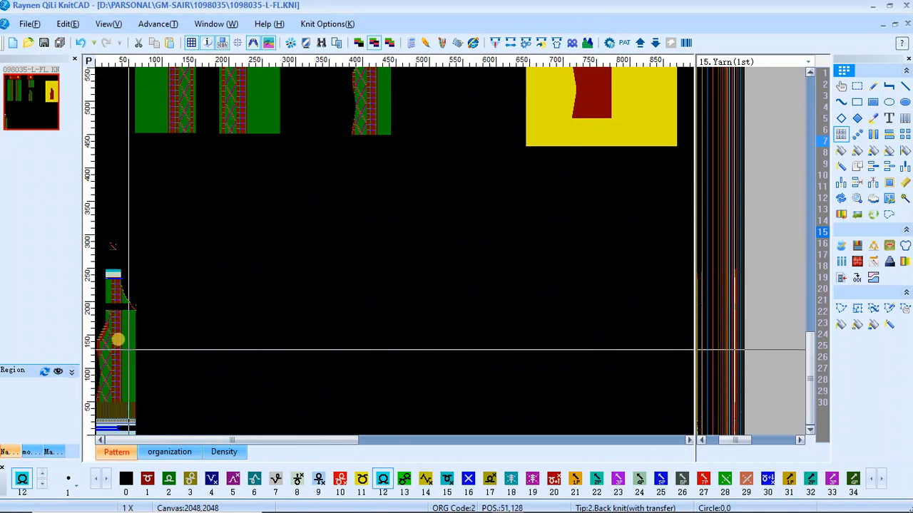
# Open the simulation preview of the compiled panel and examine its cables, side shaping, armhole and bottom hem
pyautogui.scroll(4, 118, 340)
pyautogui.scroll(-4, 210, 240)
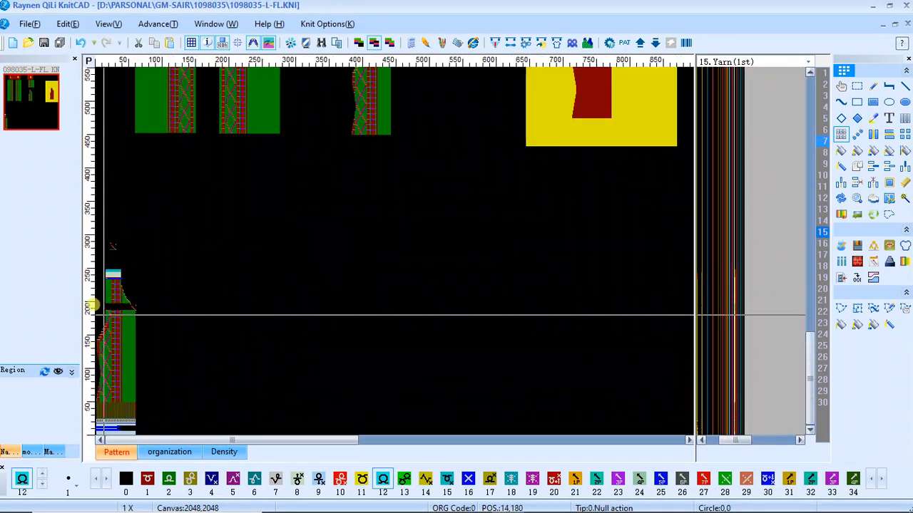
pyautogui.click(588, 43)
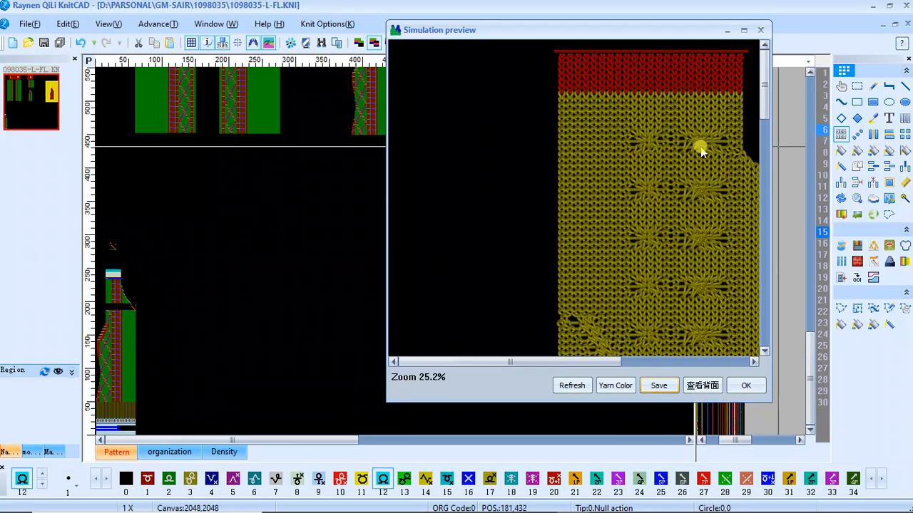
pyautogui.scroll(-5, 702, 150)
pyautogui.scroll(5, 568, 196)
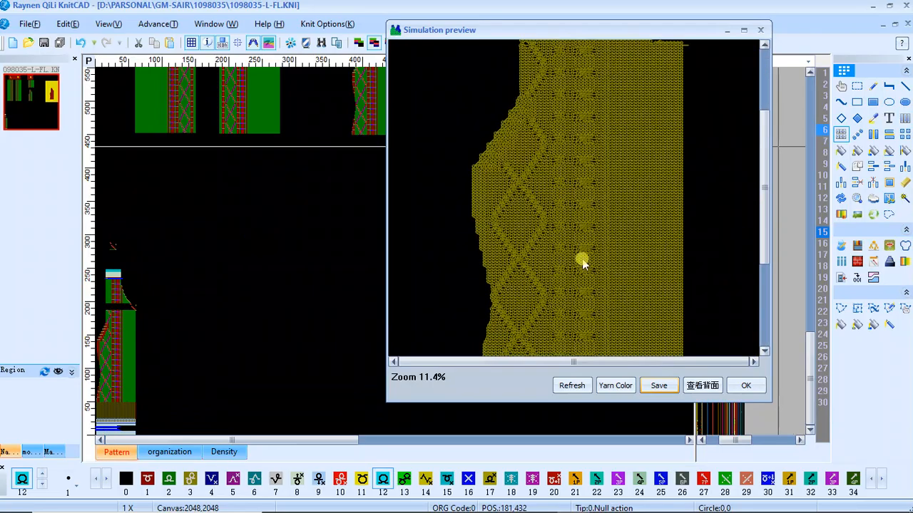
pyautogui.scroll(-3, 595, 201)
pyautogui.scroll(-1, 589, 210)
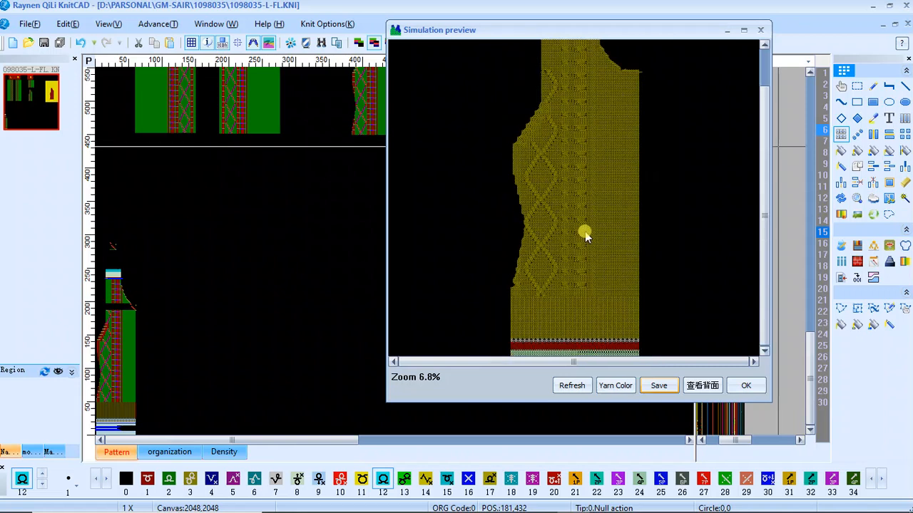
# Inspect the diamond cable, the adjacent small cables and the shaped side edge up close along the simulated panel
pyautogui.scroll(3, 544, 271)
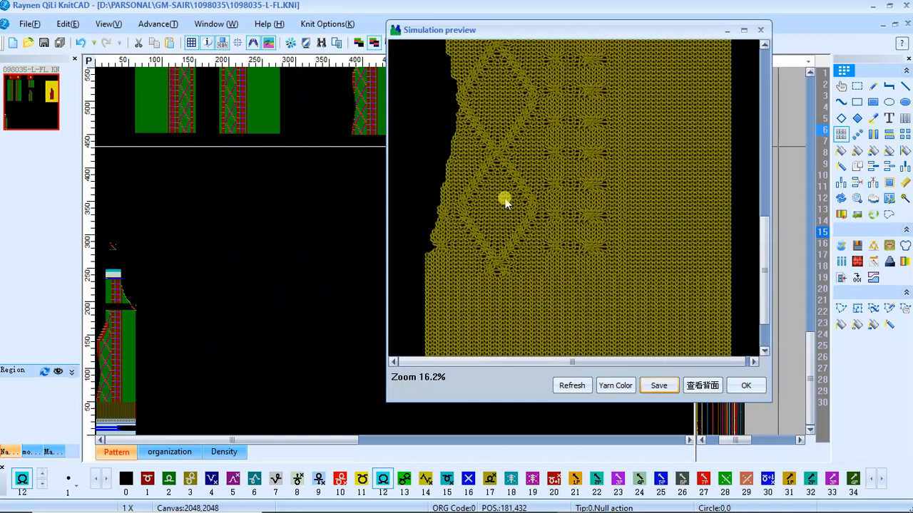
pyautogui.scroll(1, 574, 198)
pyautogui.scroll(-2, 574, 200)
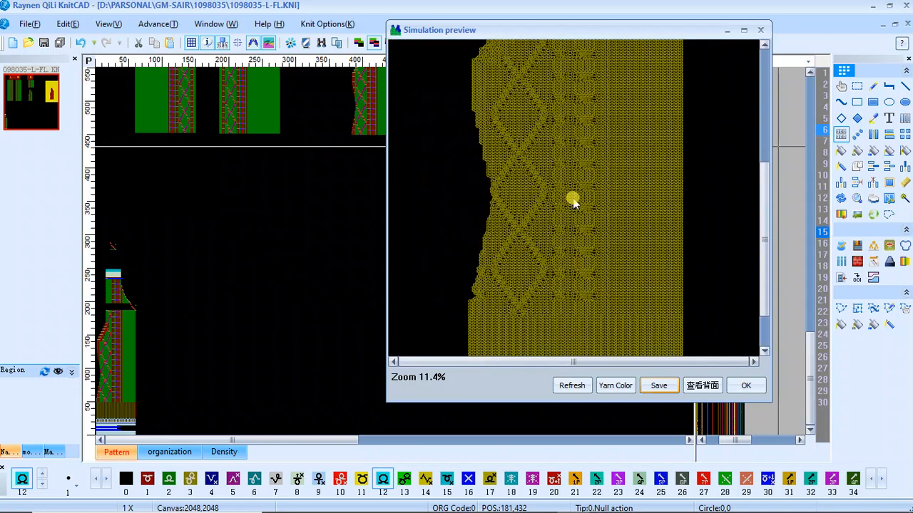
pyautogui.scroll(-2, 584, 199)
pyautogui.scroll(4, 576, 200)
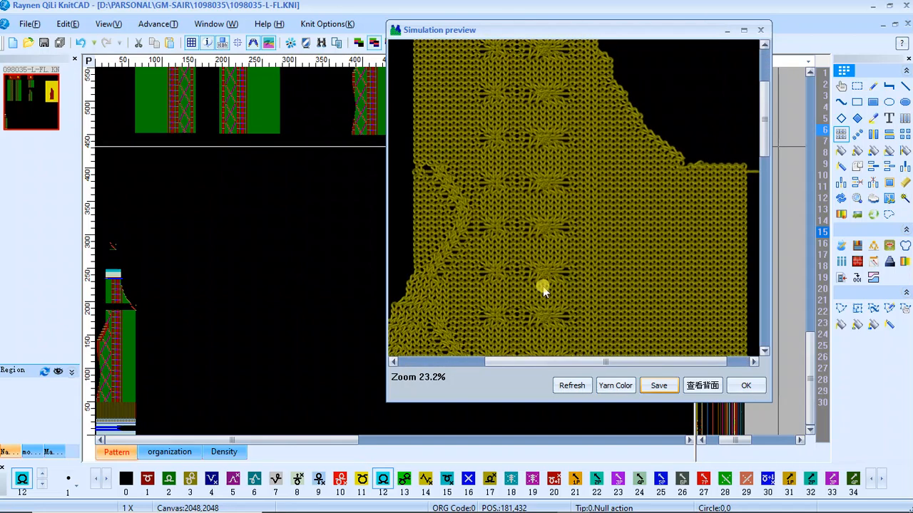
pyautogui.scroll(1, 574, 198)
pyautogui.scroll(-3, 574, 199)
pyautogui.scroll(2, 521, 203)
pyautogui.scroll(-2, 521, 203)
pyautogui.scroll(2, 574, 199)
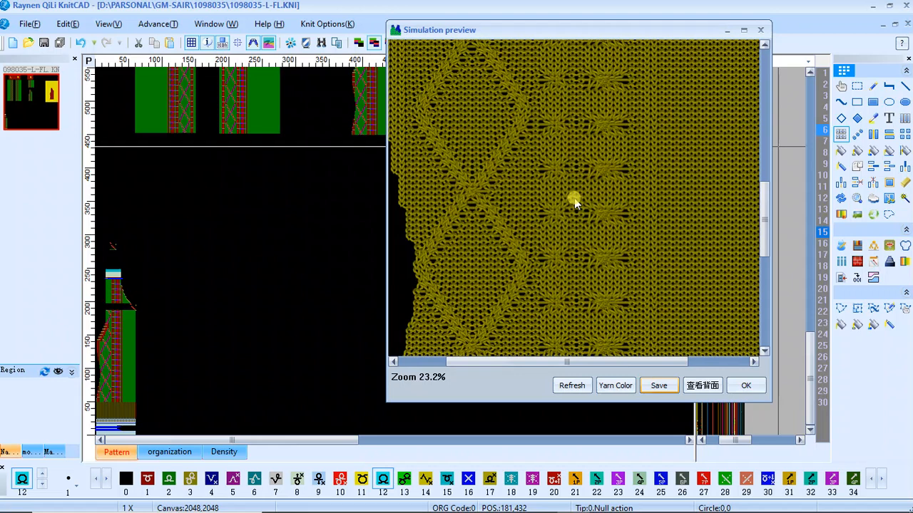
pyautogui.scroll(-1, 575, 202)
pyautogui.scroll(-3, 578, 201)
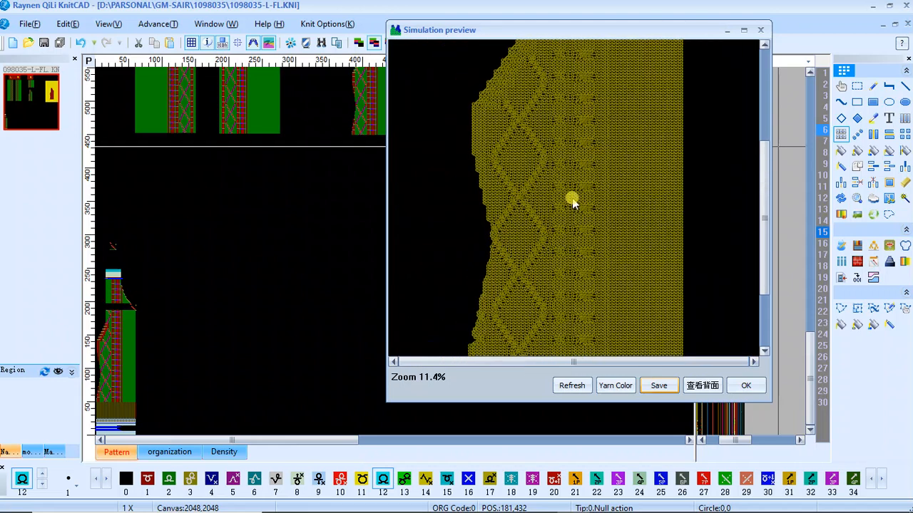
pyautogui.scroll(3, 573, 197)
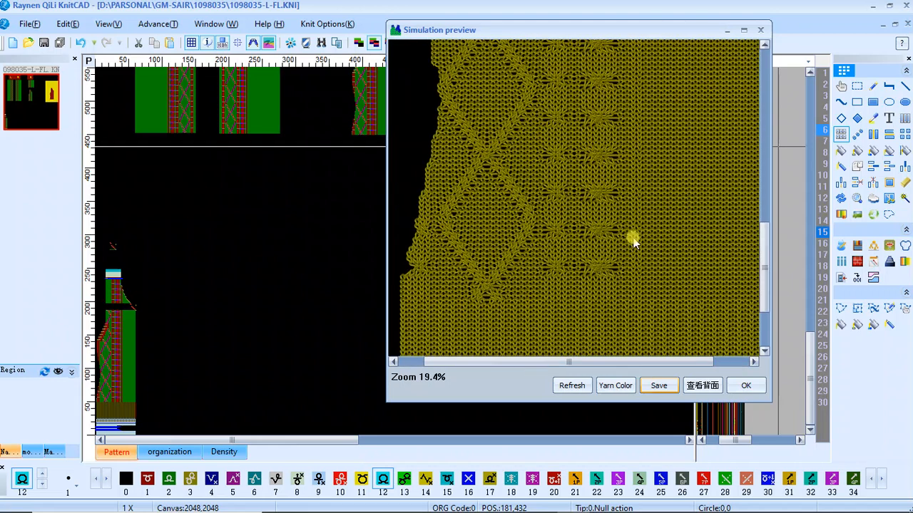